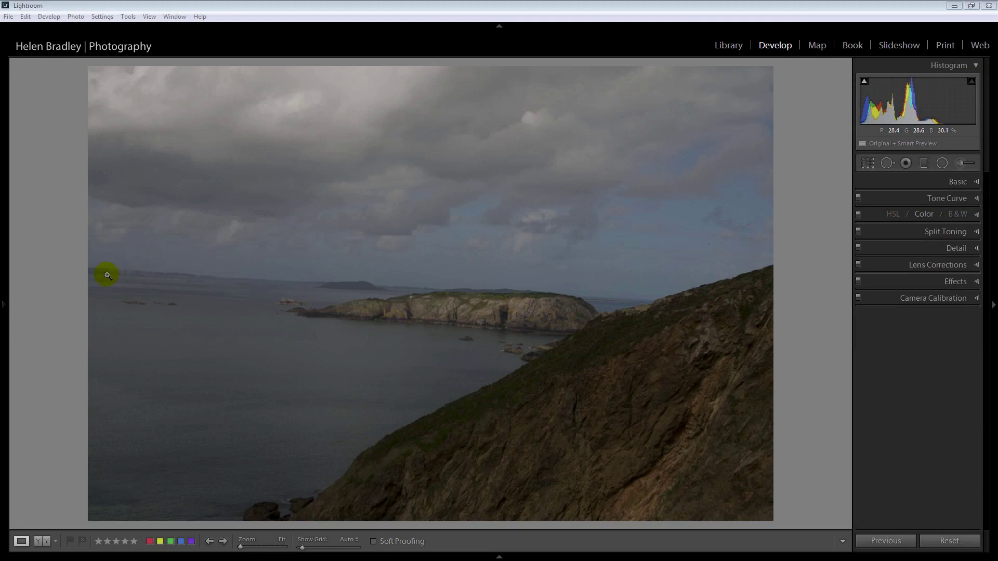
Level the horizon with the Straighten tool and apply the crop at about -3.18°.
{"action": "left_click", "coordinate": [869, 162]}
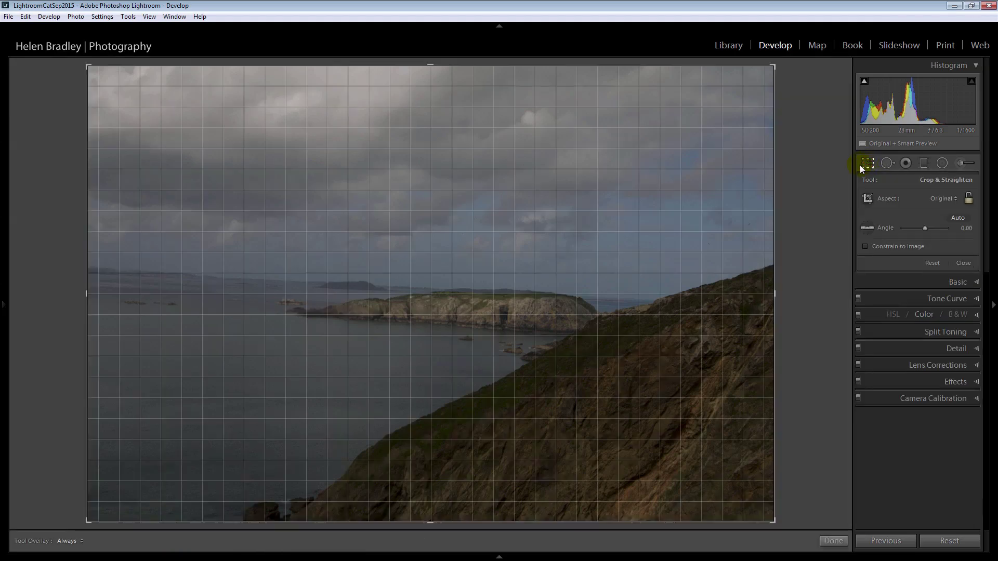
{"action": "left_click", "coordinate": [866, 228]}
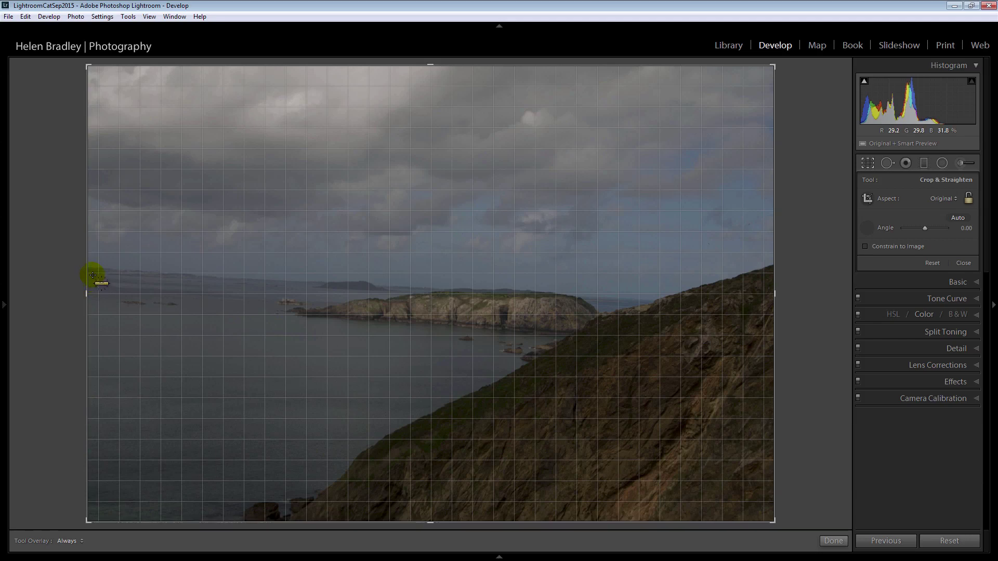
{"action": "mouse_move", "coordinate": [92, 275]}
{"action": "left_mouse_down"}
{"action": "mouse_move", "coordinate": [276, 308]}
{"action": "mouse_move", "coordinate": [475, 291]}
{"action": "mouse_move", "coordinate": [670, 307]}
{"action": "left_mouse_up"}
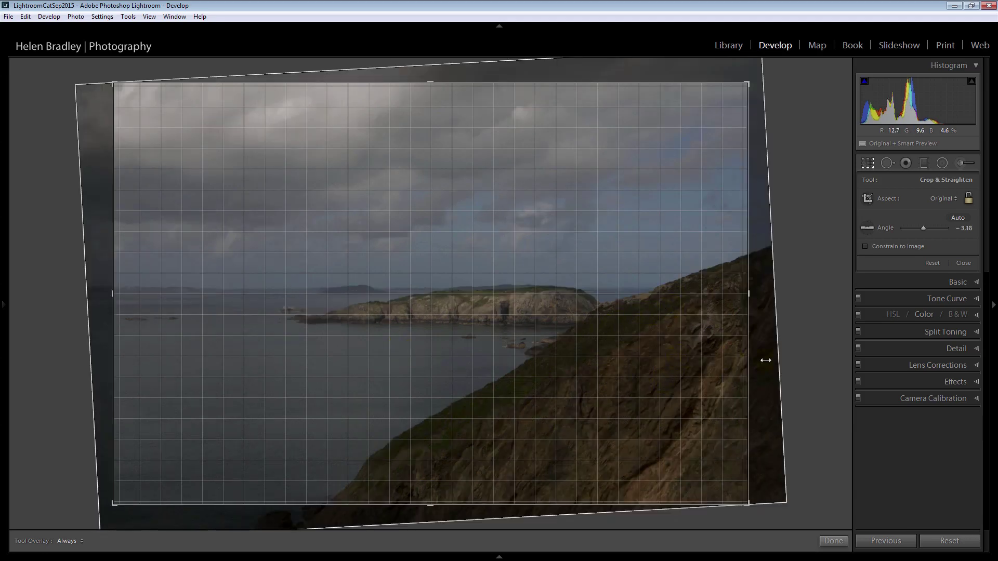
{"action": "left_click", "coordinate": [833, 541]}
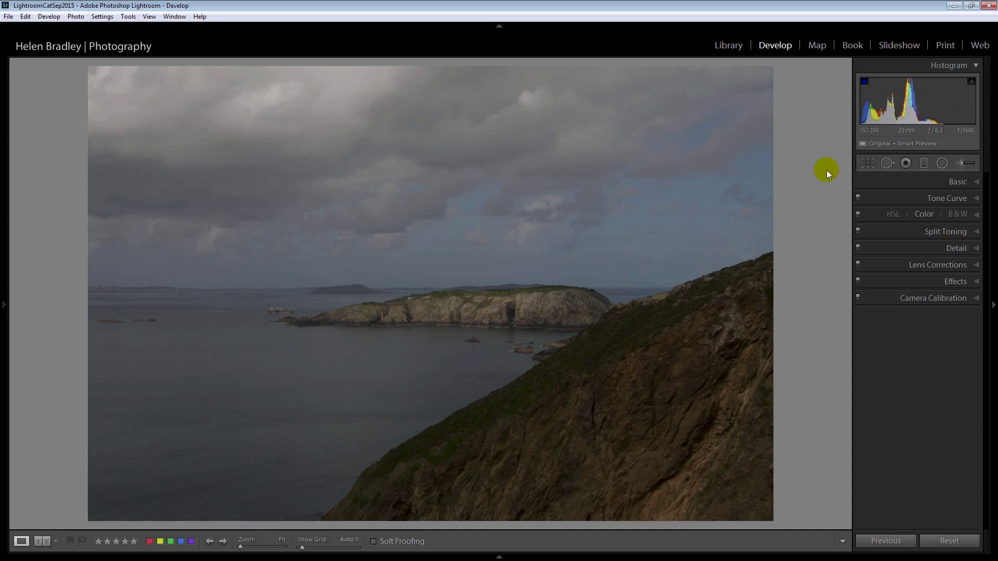
In Basic, set Exposure +0.83 and Highlights -74, then Whites +67 and Blacks -48 with clipping preview.
{"action": "left_click", "coordinate": [960, 183]}
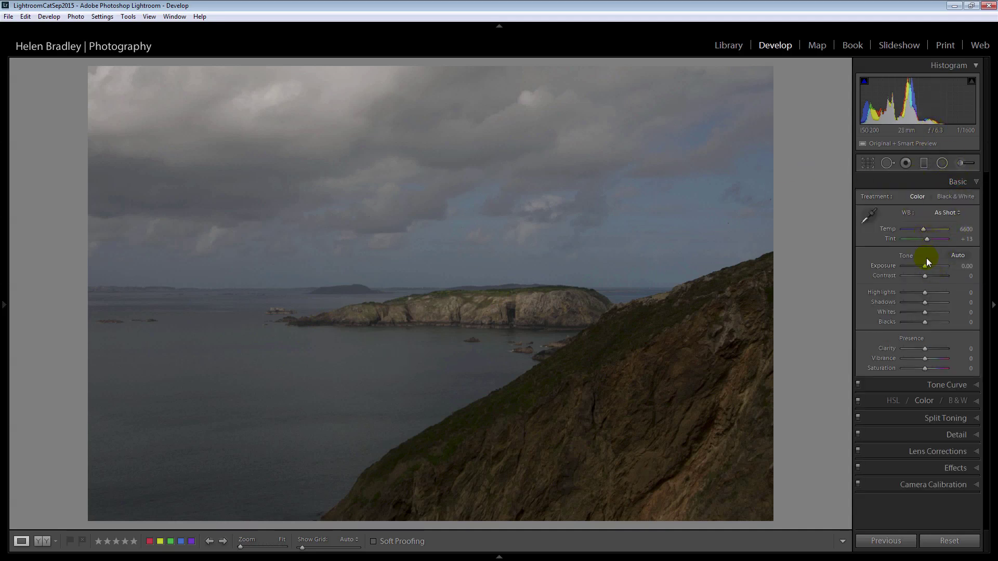
{"action": "left_click_drag", "start_coordinate": [925, 266], "coordinate": [928, 266]}
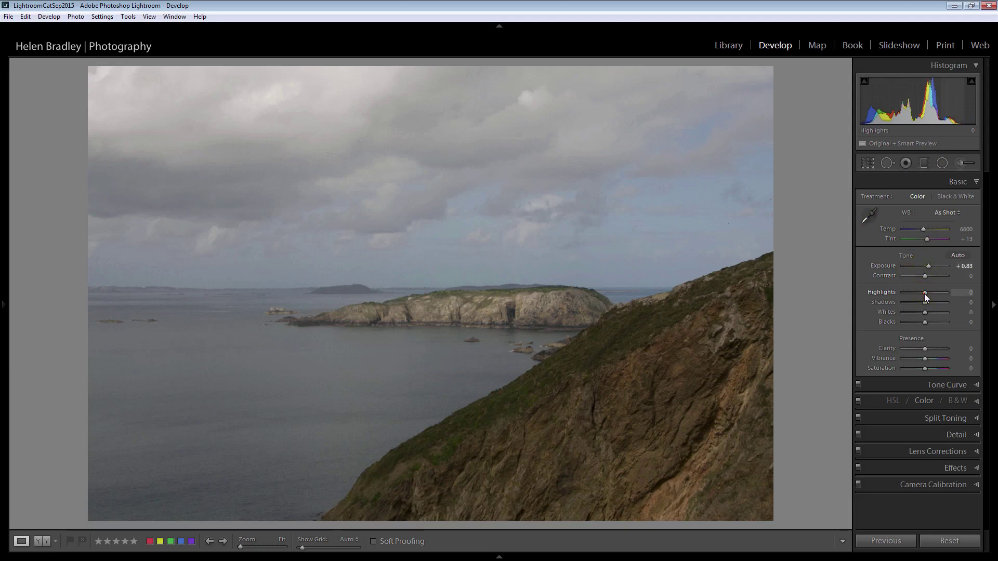
{"action": "left_click_drag", "start_coordinate": [926, 296], "coordinate": [905, 298]}
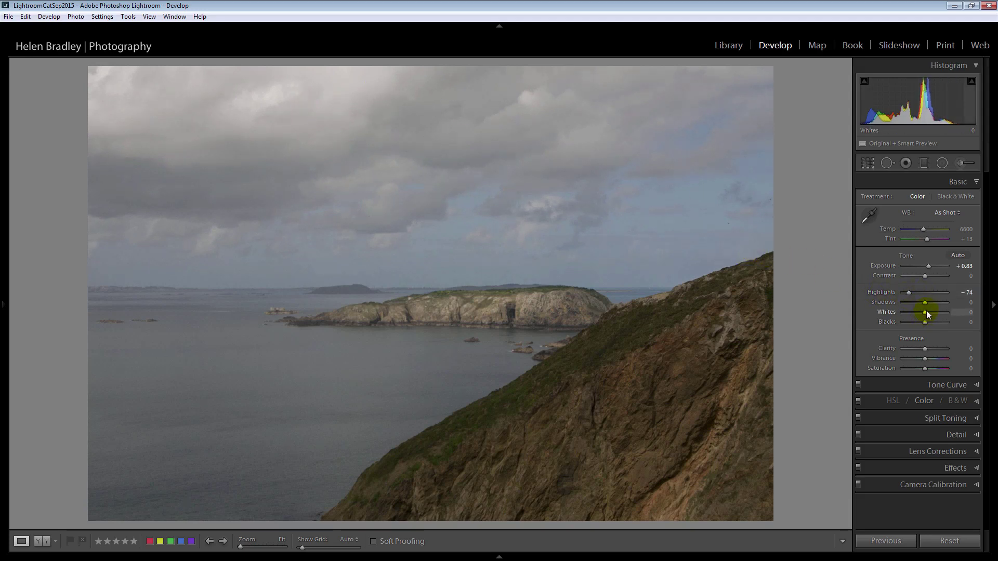
{"action": "key", "text": "alt"}
{"action": "left_click_drag", "start_coordinate": [924, 313], "coordinate": [937, 316]}
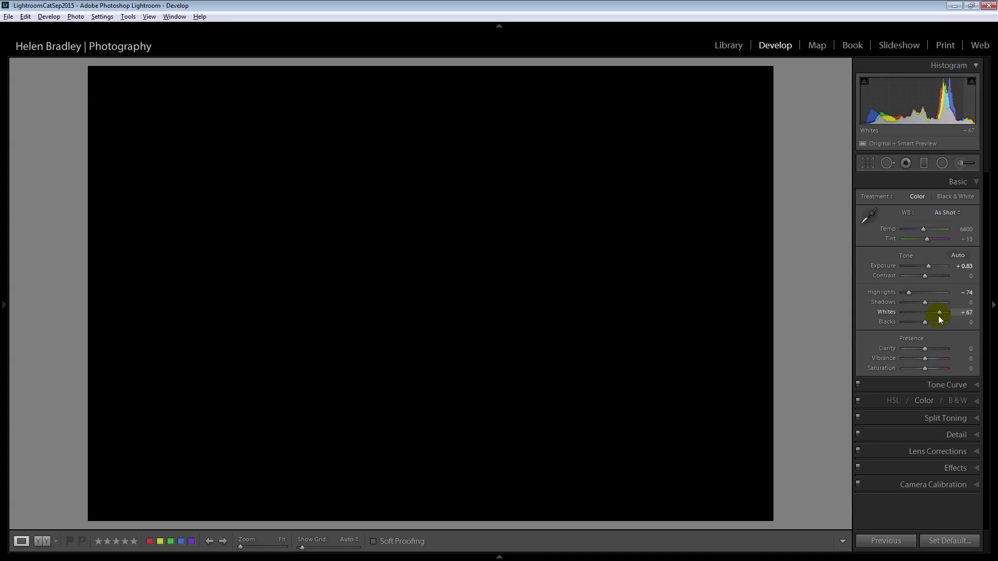
{"action": "left_click_drag", "start_coordinate": [937, 316], "coordinate": [937, 316]}
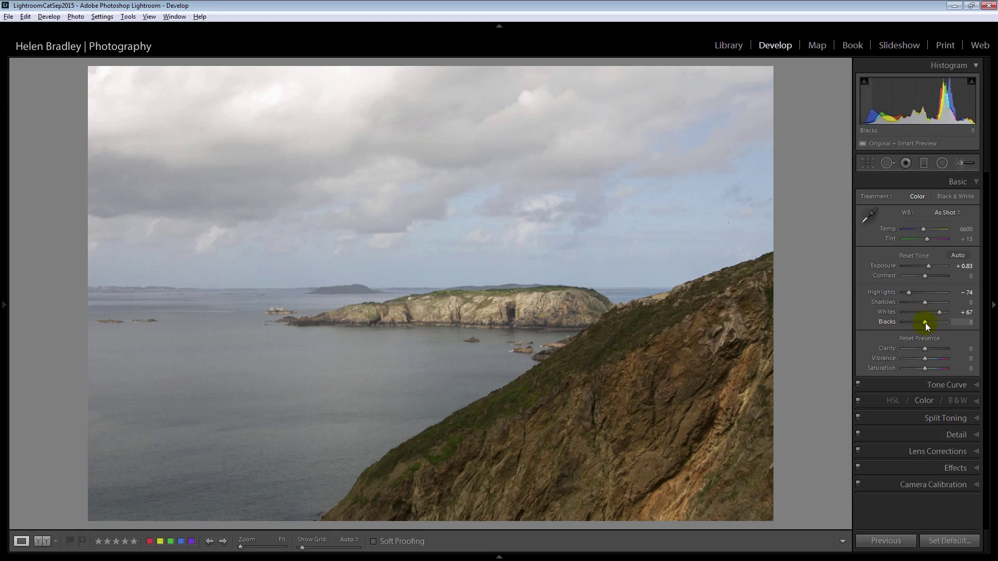
{"action": "left_click_drag", "start_coordinate": [925, 323], "coordinate": [914, 333]}
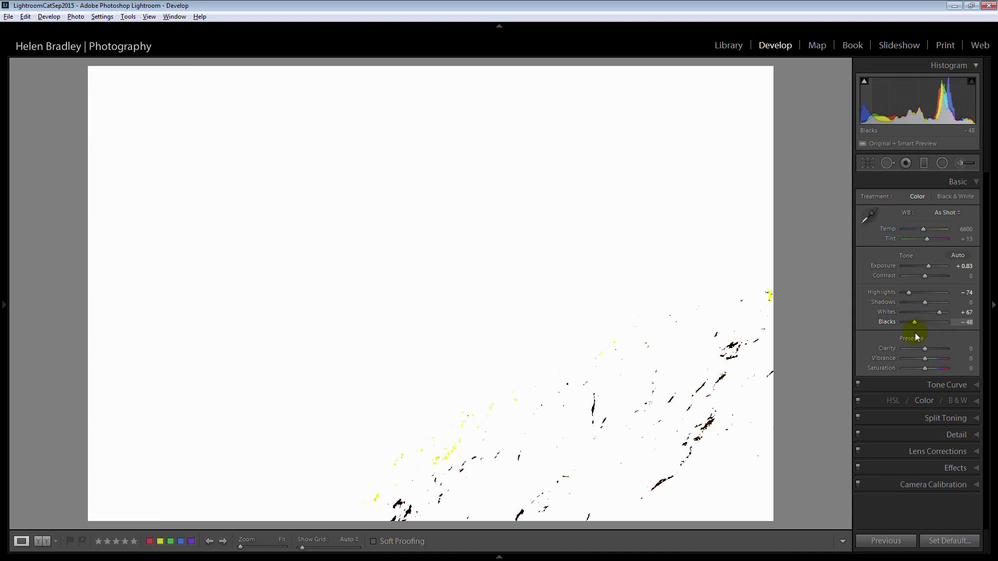
{"action": "left_click_drag", "start_coordinate": [914, 332], "coordinate": [915, 332]}
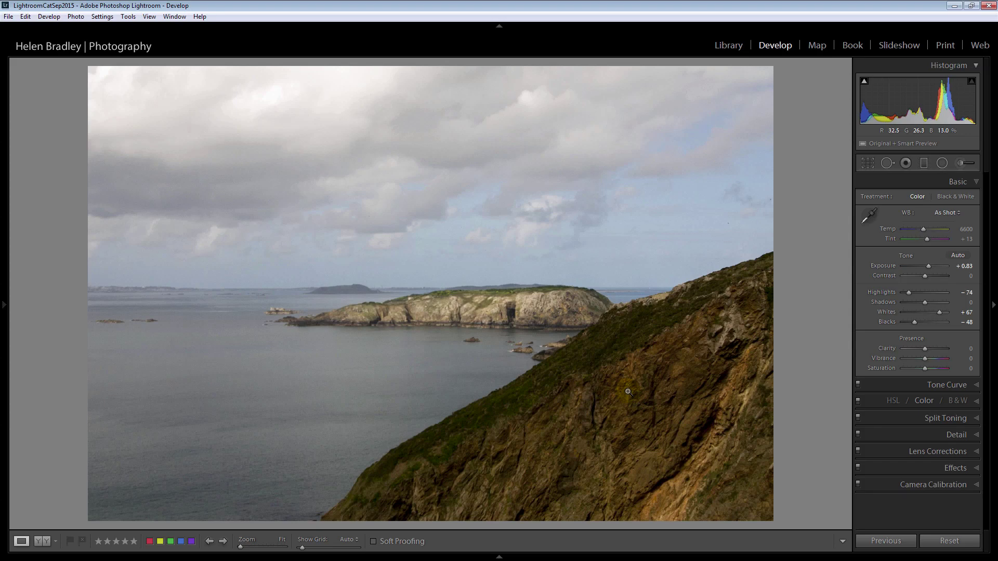
Compare before and after, then raise Clarity to +26 and Vibrance to +24.
{"action": "key", "text": "backslash"}
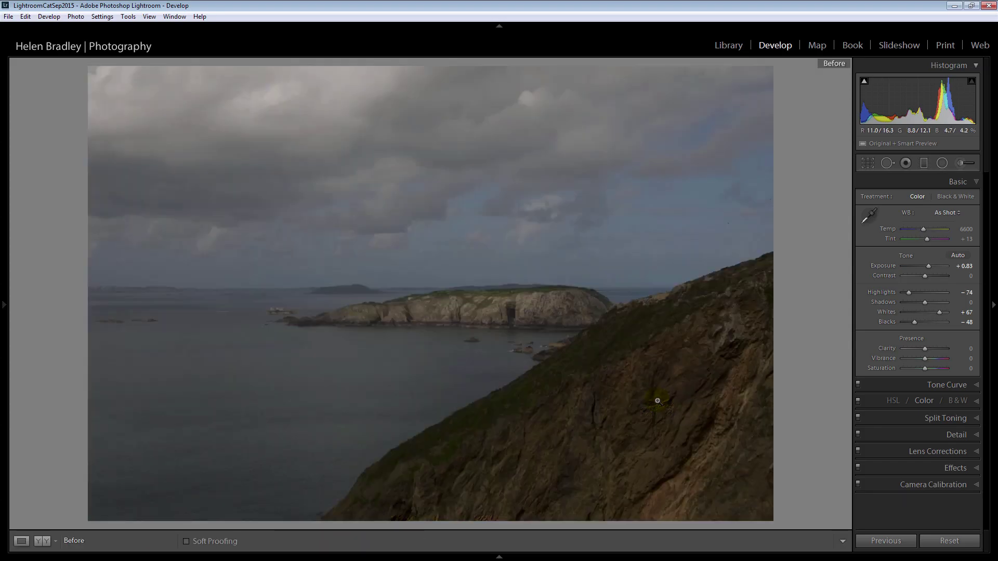
{"action": "key", "text": "backslash"}
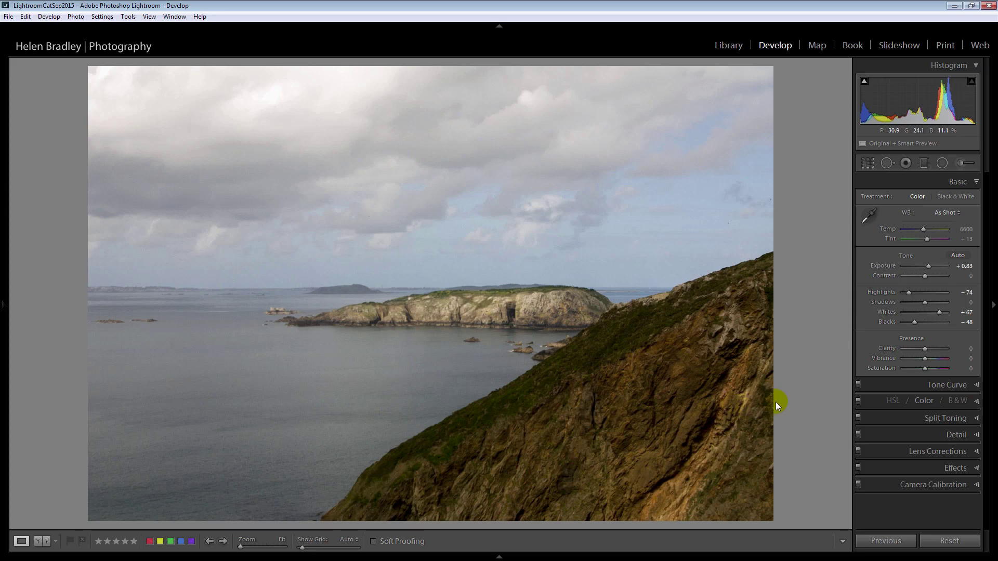
{"action": "left_click_drag", "start_coordinate": [924, 348], "coordinate": [929, 349]}
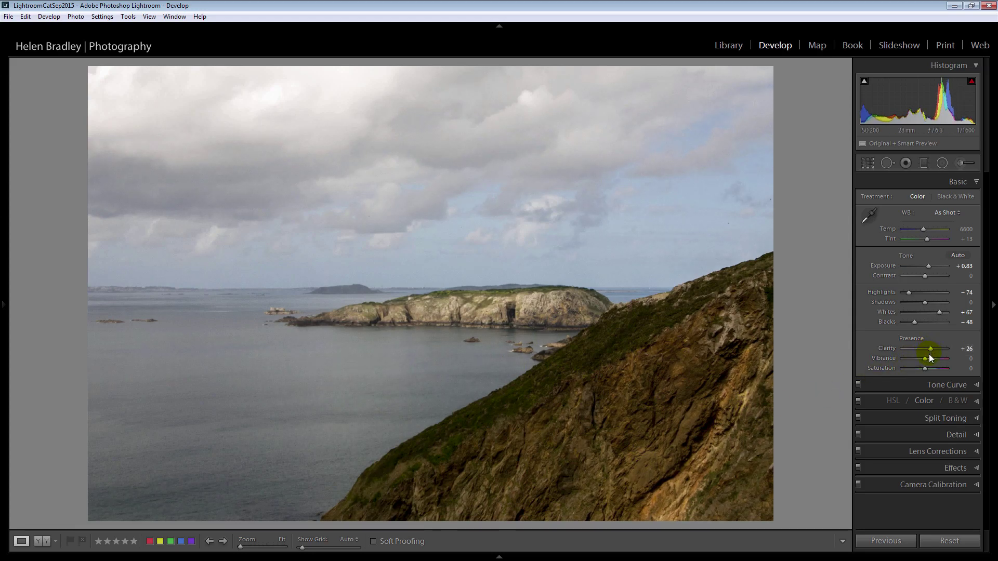
{"action": "left_click_drag", "start_coordinate": [926, 359], "coordinate": [930, 360]}
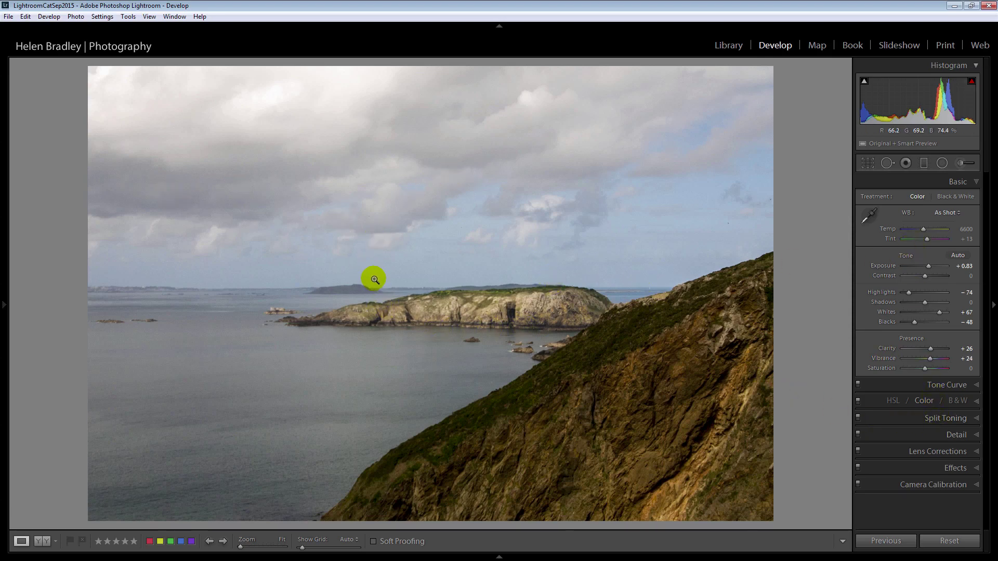
Draw a graduated filter across the horizon, rotate it level and nudge its pin just above the island.
{"action": "left_click", "coordinate": [923, 165]}
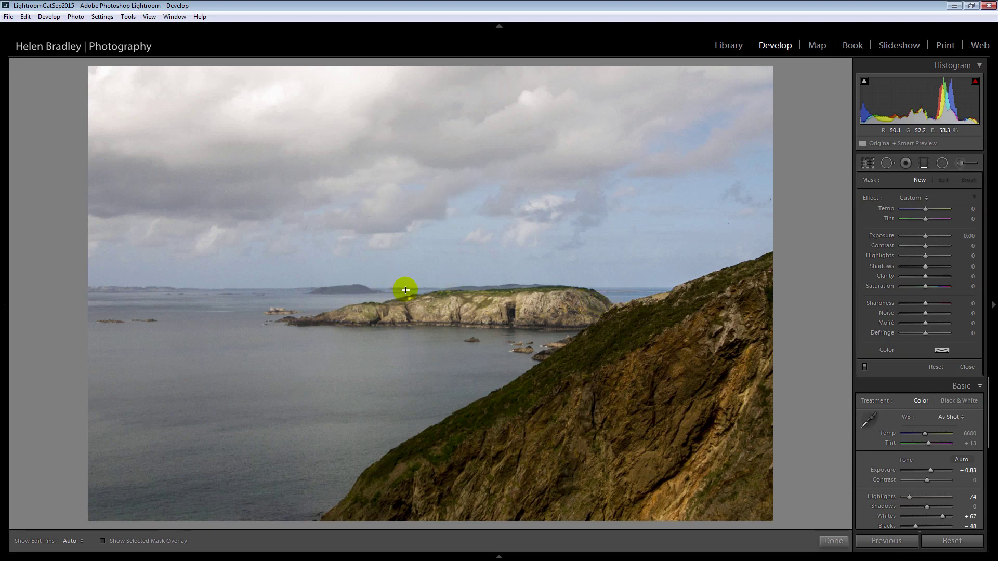
{"action": "mouse_move", "coordinate": [406, 290]}
{"action": "left_mouse_down"}
{"action": "mouse_move", "coordinate": [413, 304]}
{"action": "mouse_move", "coordinate": [305, 312]}
{"action": "left_mouse_up"}
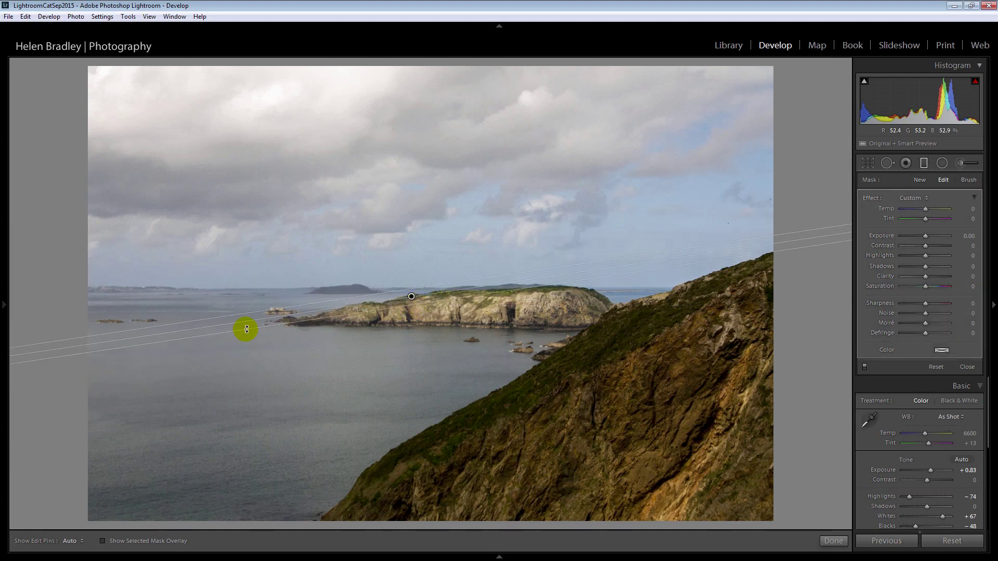
{"action": "left_click_drag", "start_coordinate": [247, 329], "coordinate": [163, 302]}
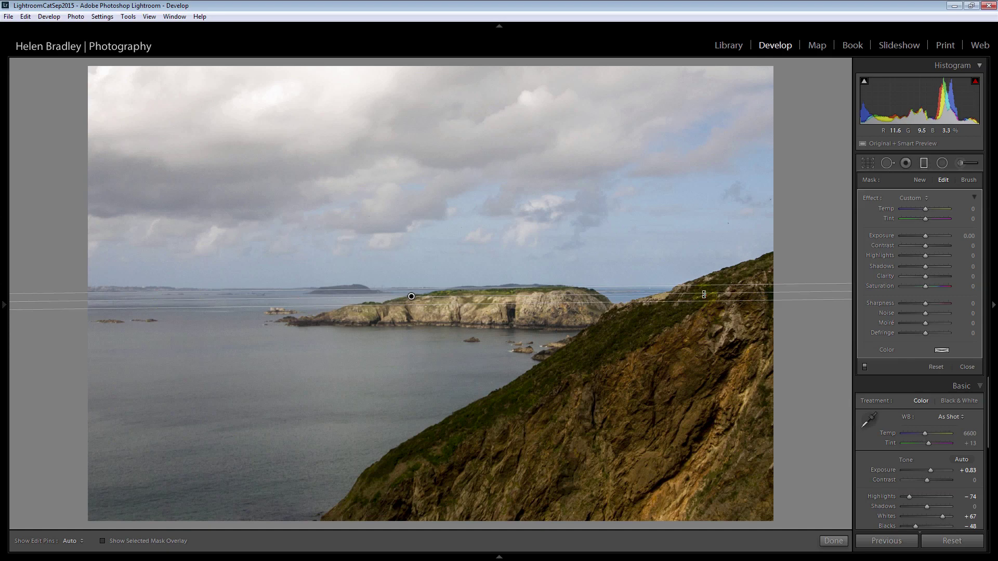
{"action": "left_click_drag", "start_coordinate": [704, 295], "coordinate": [704, 293]}
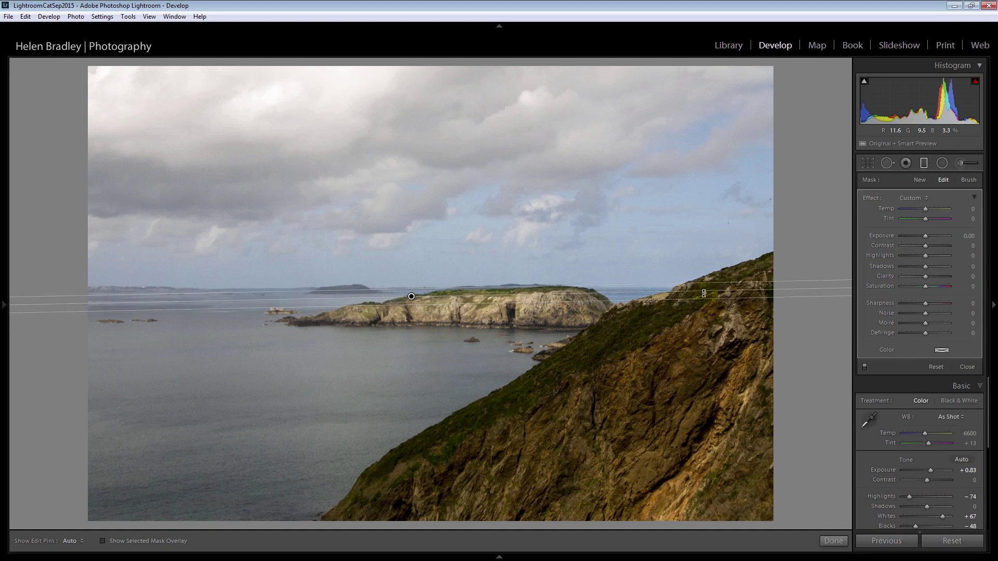
{"action": "left_click", "coordinate": [413, 297]}
{"action": "left_click_drag", "start_coordinate": [412, 297], "coordinate": [413, 293]}
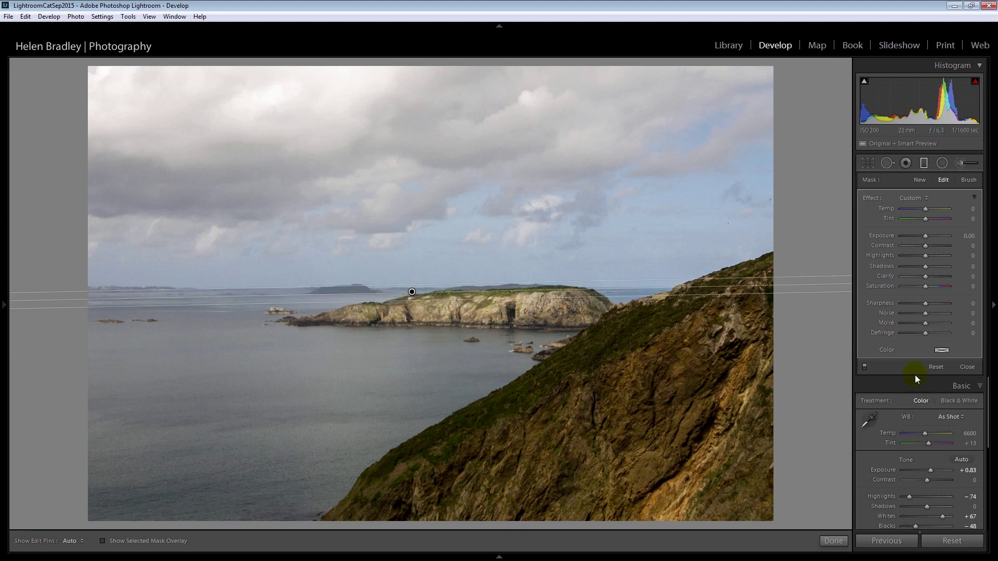
Give the graduated filter Exposure -0.13, Highlights -21 and Saturation 45 to deepen the sky.
{"action": "left_click", "coordinate": [893, 198]}
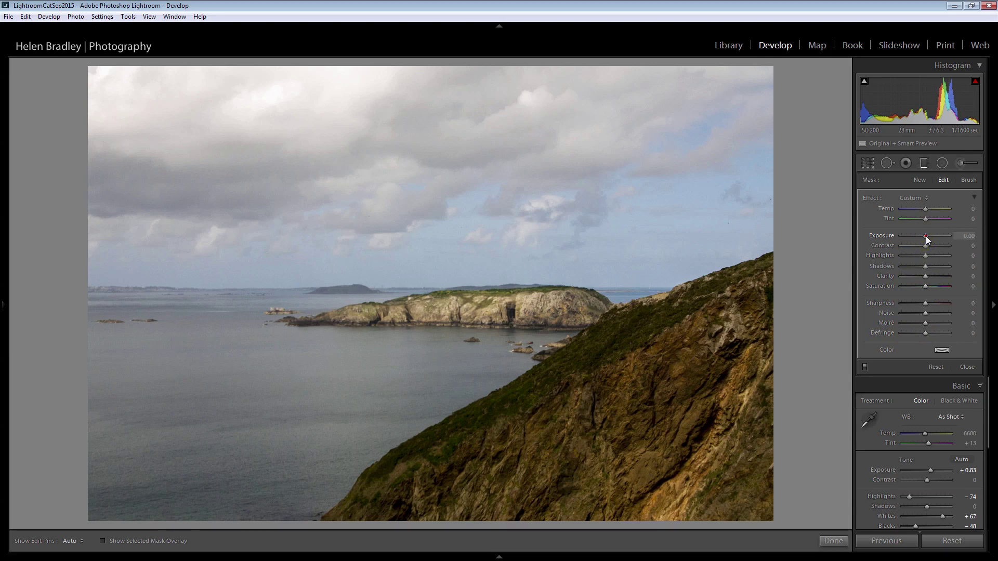
{"action": "left_click_drag", "start_coordinate": [925, 236], "coordinate": [925, 236]}
{"action": "left_click_drag", "start_coordinate": [925, 238], "coordinate": [925, 240]}
{"action": "left_click", "coordinate": [920, 286]}
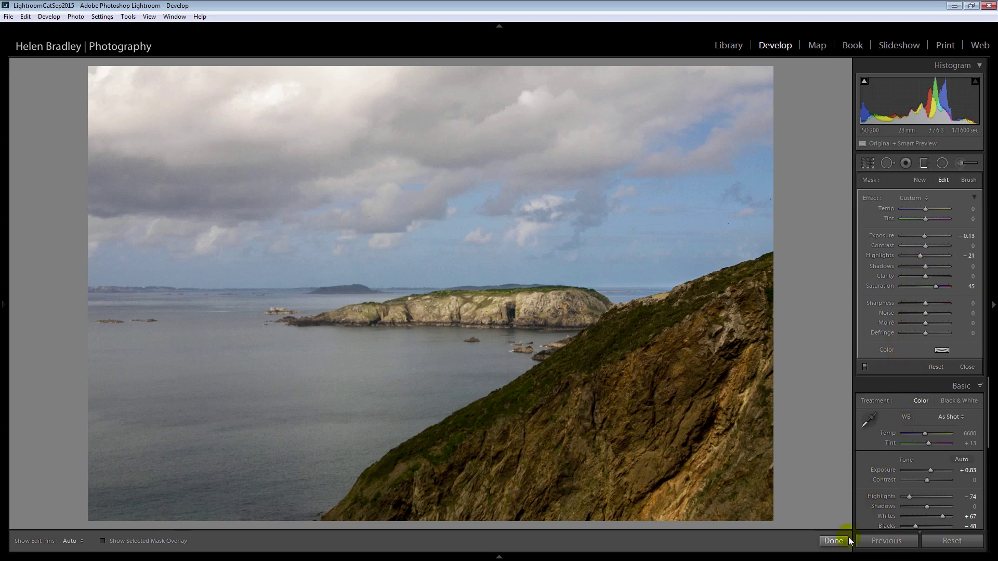
Finish the graduated filter and paint a first adjustment-brush stroke across the water.
{"action": "left_click", "coordinate": [832, 541]}
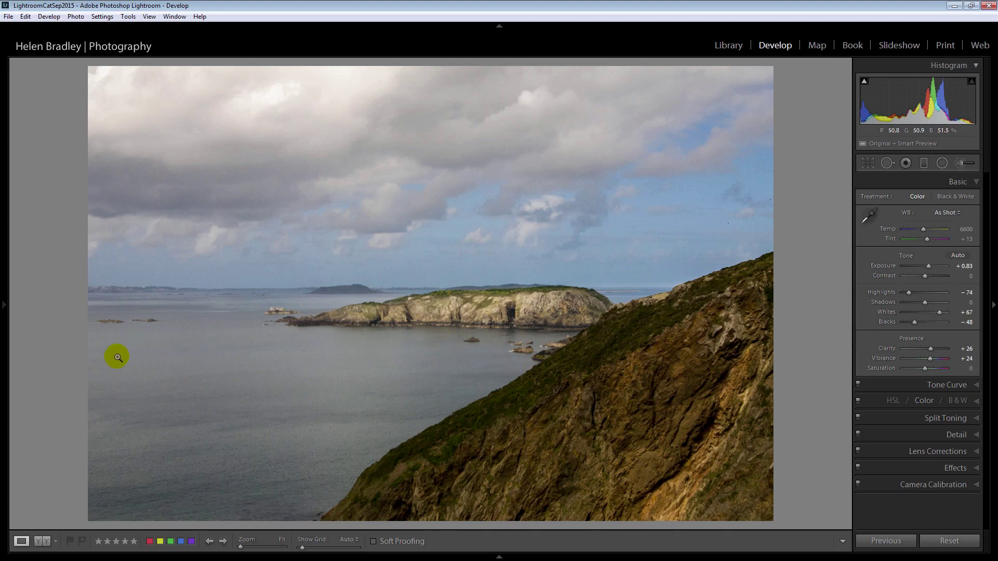
{"action": "left_click", "coordinate": [962, 164]}
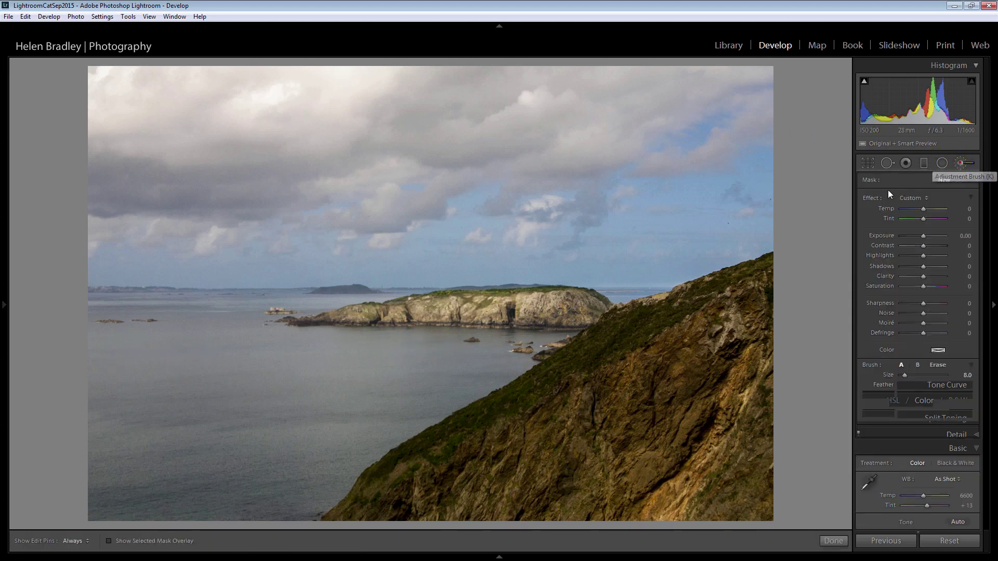
{"action": "key", "text": "h"}
{"action": "left_click", "coordinate": [96, 339]}
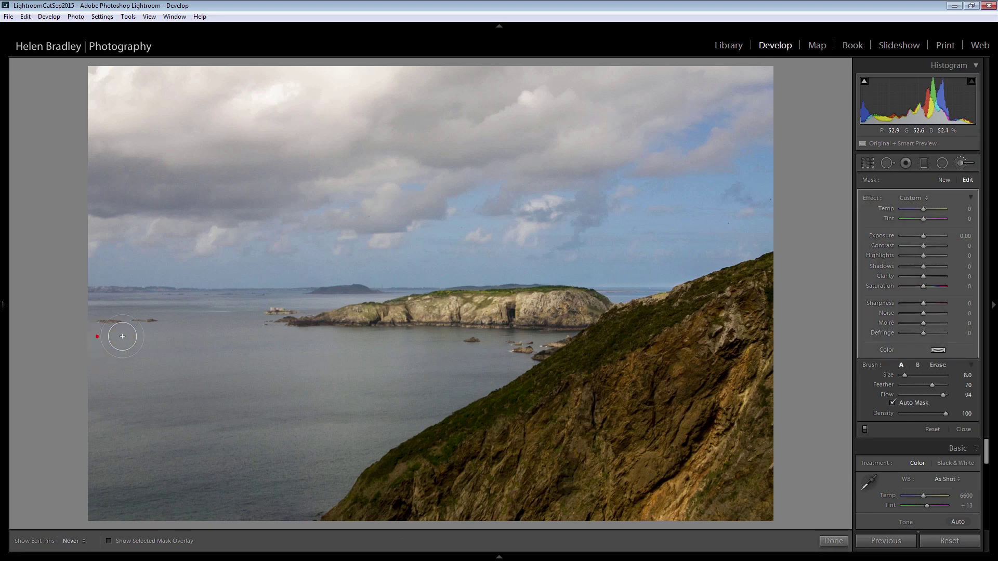
{"action": "left_click_drag", "start_coordinate": [125, 336], "coordinate": [436, 341]}
{"action": "key", "text": "h"}
With the mask overlay visible, extend the mask over the lower-left water and erase its spill off the island.
{"action": "left_click", "coordinate": [109, 541]}
{"action": "key", "text": "h"}
{"action": "mouse_move", "coordinate": [116, 369]}
{"action": "left_mouse_down"}
{"action": "mouse_move", "coordinate": [99, 388]}
{"action": "mouse_move", "coordinate": [200, 361]}
{"action": "mouse_move", "coordinate": [191, 370]}
{"action": "mouse_move", "coordinate": [120, 371]}
{"action": "mouse_move", "coordinate": [113, 390]}
{"action": "mouse_move", "coordinate": [241, 367]}
{"action": "mouse_move", "coordinate": [373, 375]}
{"action": "mouse_move", "coordinate": [326, 367]}
{"action": "mouse_move", "coordinate": [303, 308]}
{"action": "mouse_move", "coordinate": [421, 341]}
{"action": "mouse_move", "coordinate": [401, 341]}
{"action": "mouse_move", "coordinate": [450, 358]}
{"action": "mouse_move", "coordinate": [441, 360]}
{"action": "mouse_move", "coordinate": [459, 337]}
{"action": "mouse_move", "coordinate": [477, 334]}
{"action": "mouse_move", "coordinate": [494, 338]}
{"action": "mouse_move", "coordinate": [474, 353]}
{"action": "mouse_move", "coordinate": [522, 342]}
{"action": "mouse_move", "coordinate": [513, 339]}
{"action": "mouse_move", "coordinate": [545, 339]}
{"action": "mouse_move", "coordinate": [523, 347]}
{"action": "mouse_move", "coordinate": [560, 340]}
{"action": "mouse_move", "coordinate": [523, 355]}
{"action": "mouse_move", "coordinate": [344, 375]}
{"action": "mouse_move", "coordinate": [411, 372]}
{"action": "mouse_move", "coordinate": [414, 355]}
{"action": "mouse_move", "coordinate": [318, 339]}
{"action": "mouse_move", "coordinate": [319, 319]}
{"action": "mouse_move", "coordinate": [274, 316]}
{"action": "mouse_move", "coordinate": [413, 316]}
{"action": "left_mouse_up"}
{"action": "key", "text": "h"}
{"action": "key", "text": "h"}
{"action": "key", "text": "h"}
{"action": "left_click", "coordinate": [272, 314]}
{"action": "key", "text": "h"}
{"action": "key", "text": "alt"}
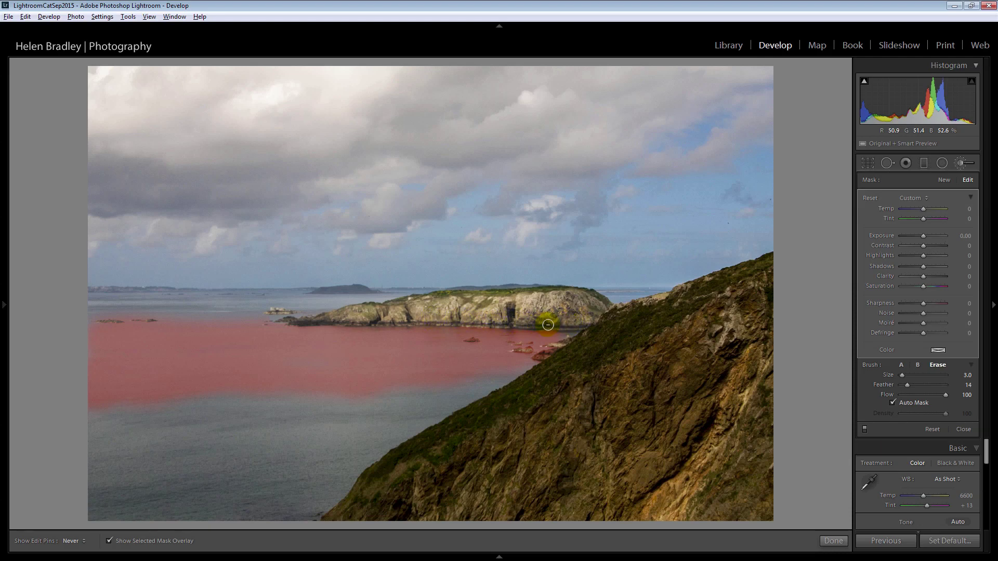
{"action": "left_click_drag", "start_coordinate": [382, 321], "coordinate": [265, 318]}
{"action": "key", "text": "h"}
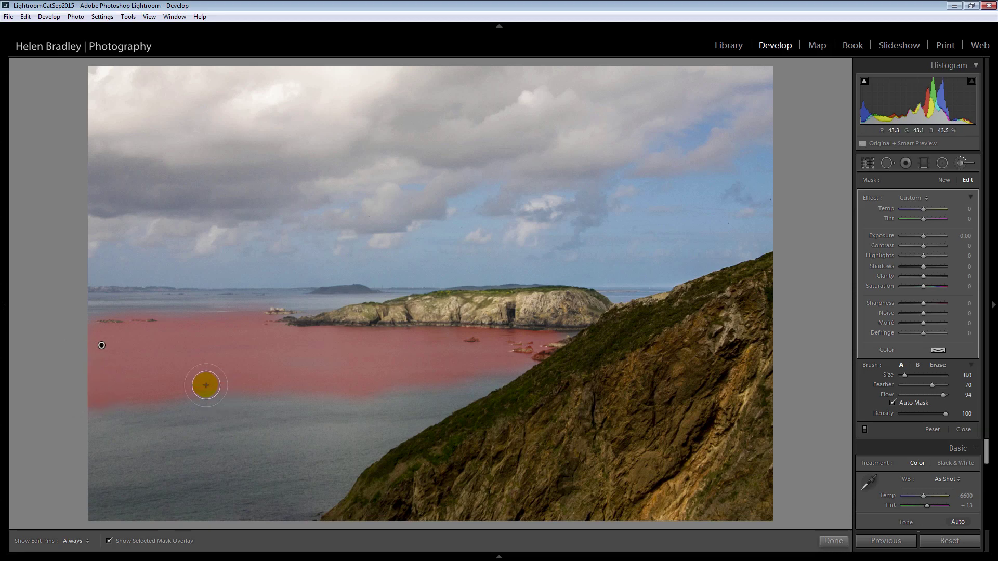
Set the water mask to Exposure 0.19 with a faint pink tint (hue 297, saturation 2).
{"action": "left_click", "coordinate": [108, 541]}
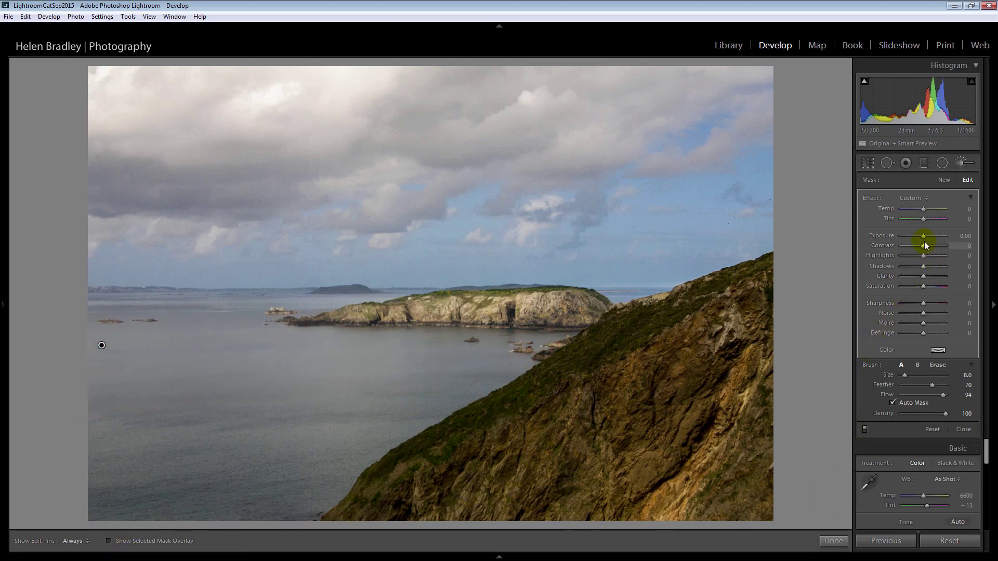
{"action": "left_click_drag", "start_coordinate": [922, 235], "coordinate": [924, 235]}
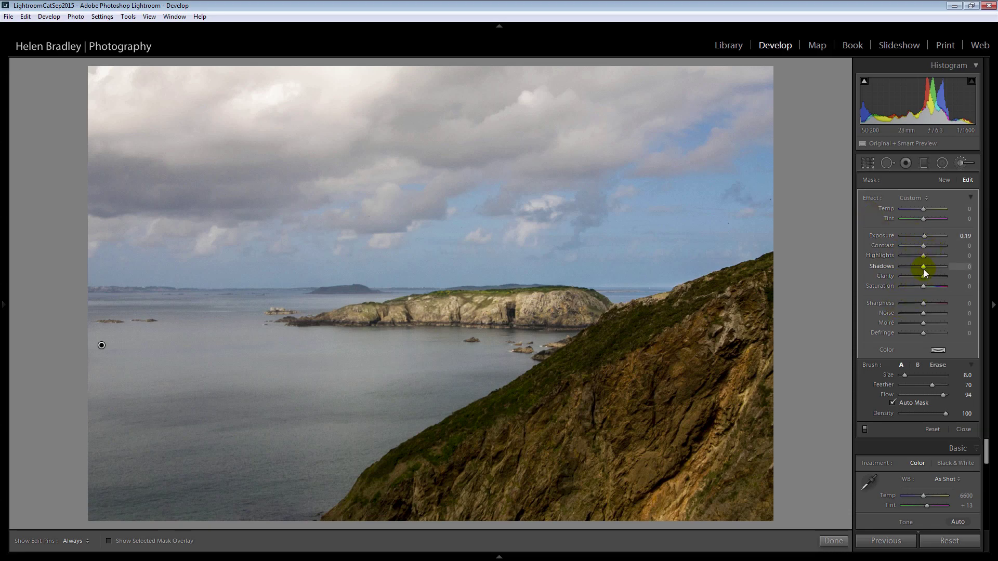
{"action": "left_click", "coordinate": [938, 350]}
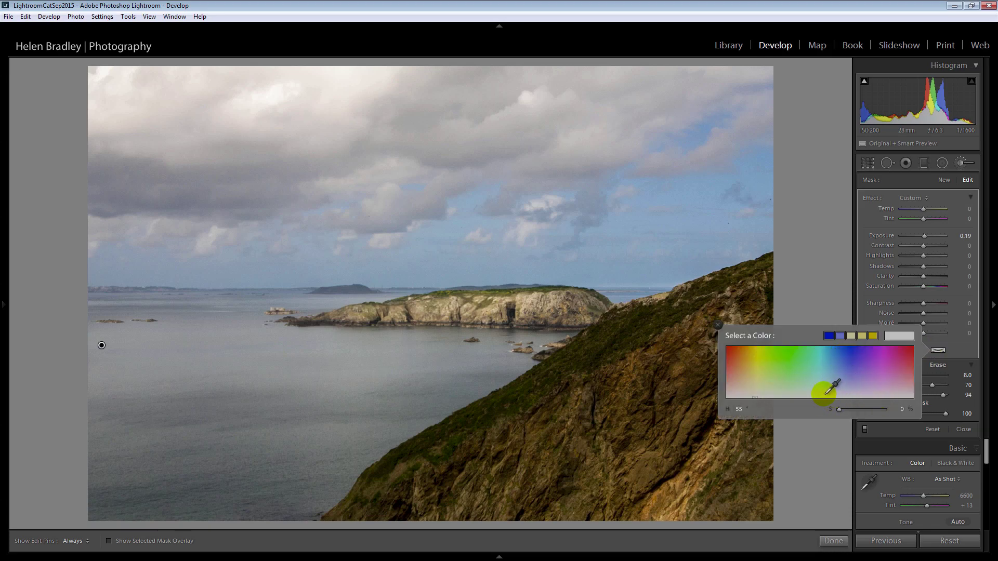
{"action": "left_click", "coordinate": [883, 395]}
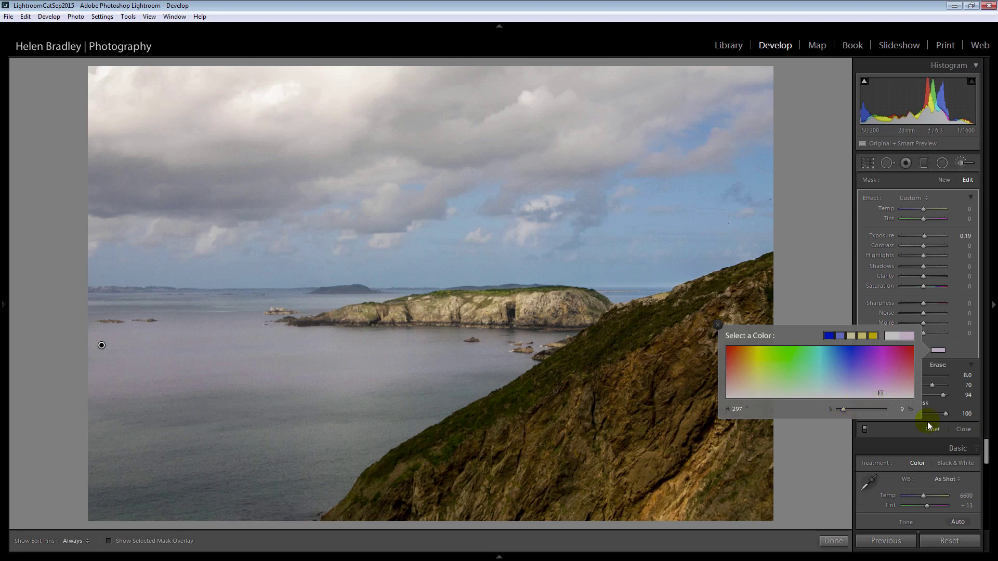
{"action": "left_click_drag", "start_coordinate": [843, 410], "coordinate": [840, 411]}
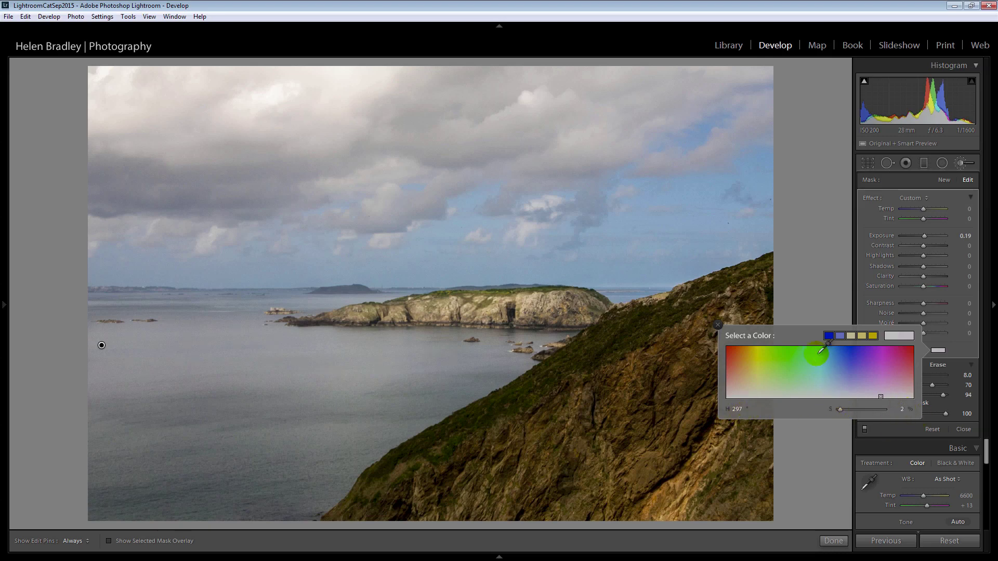
{"action": "left_click", "coordinate": [725, 328]}
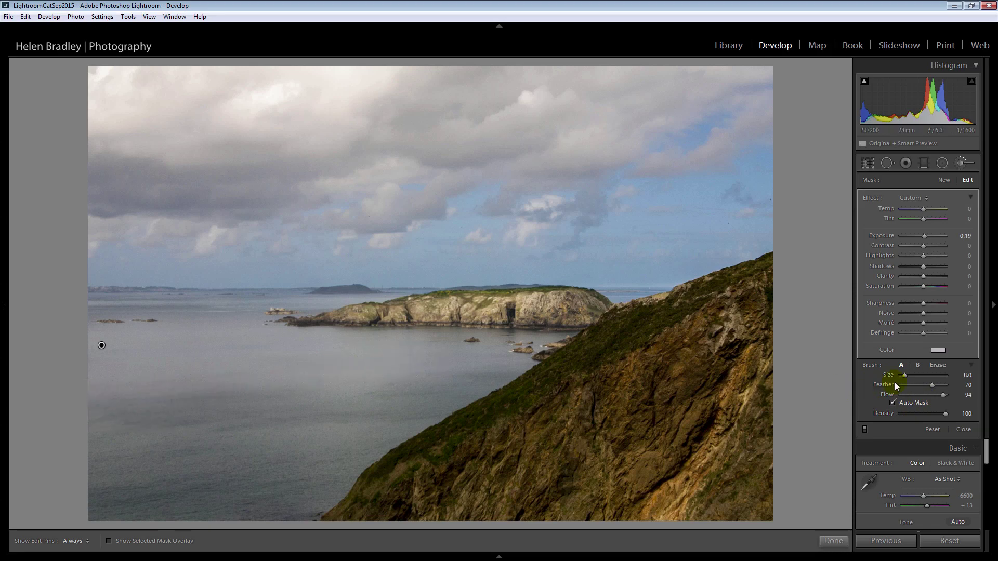
Switch the brush to Erase with Feather 91 and remove the mask from the lower water.
{"action": "left_click", "coordinate": [917, 366]}
{"action": "left_click", "coordinate": [938, 365]}
{"action": "left_click_drag", "start_coordinate": [907, 385], "coordinate": [943, 384]}
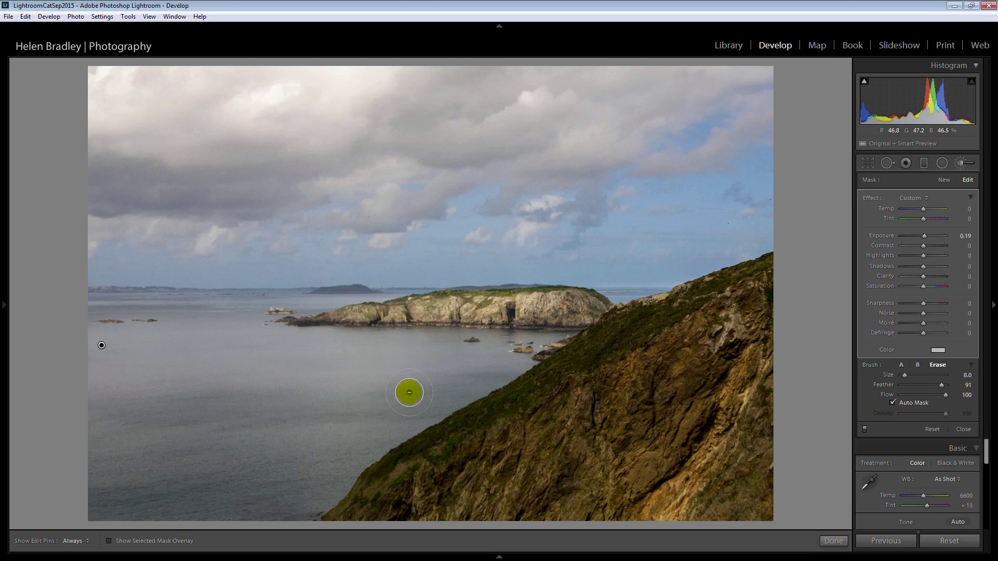
{"action": "left_click_drag", "start_coordinate": [449, 392], "coordinate": [123, 407]}
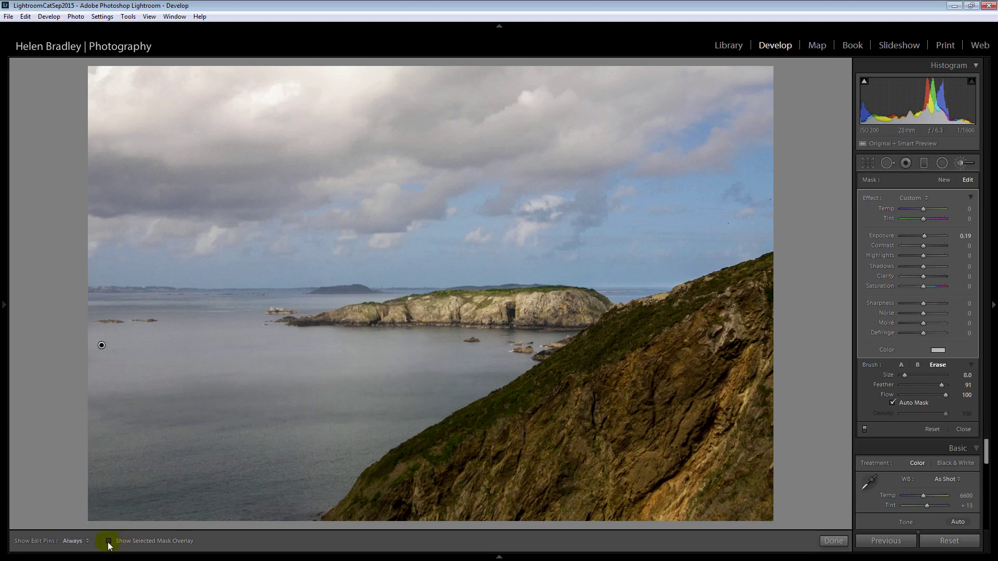
{"action": "left_click", "coordinate": [108, 541]}
{"action": "key", "text": "o"}
Lower eraser Flow to 64, erase more lower water, and check coverage with the overlay.
{"action": "left_click_drag", "start_coordinate": [922, 400], "coordinate": [915, 399]}
{"action": "left_click_drag", "start_coordinate": [138, 418], "coordinate": [161, 417]}
{"action": "left_click", "coordinate": [92, 403]}
{"action": "key", "text": "h"}
{"action": "key", "text": "h"}
{"action": "left_click", "coordinate": [109, 541]}
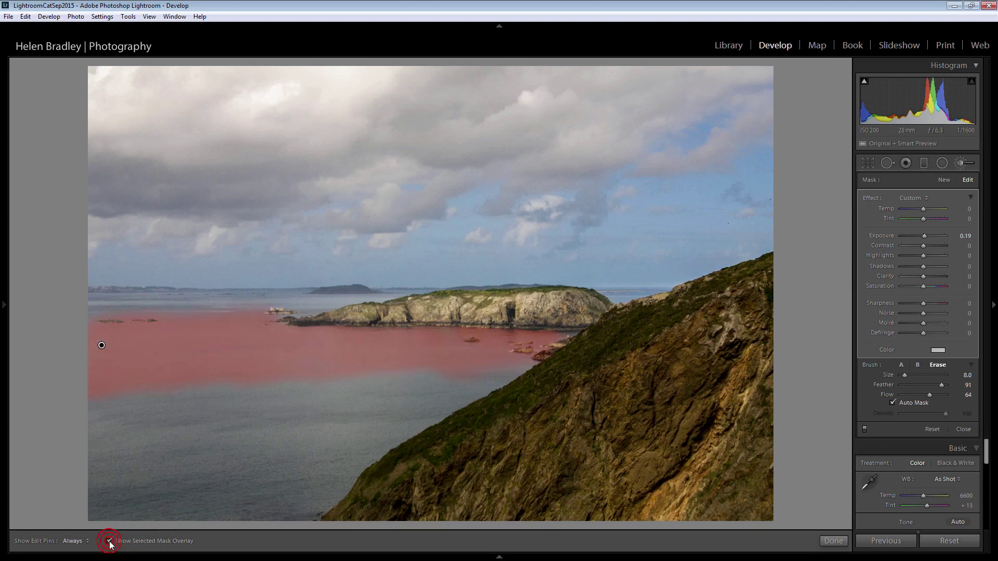
{"action": "left_click", "coordinate": [109, 541]}
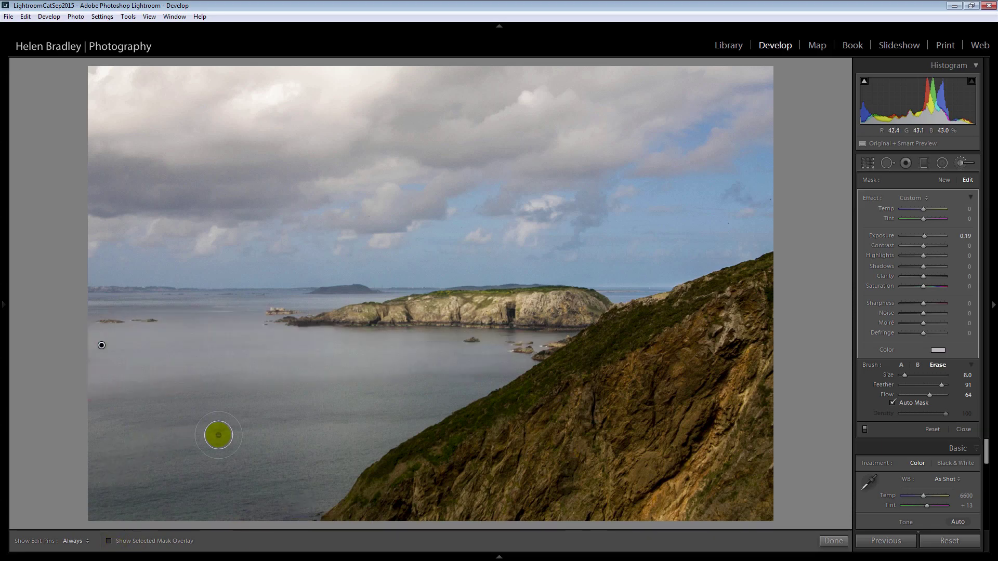
Finish the water edit and paint a new brush mask over the island with the overlay shown.
{"action": "left_click", "coordinate": [833, 541]}
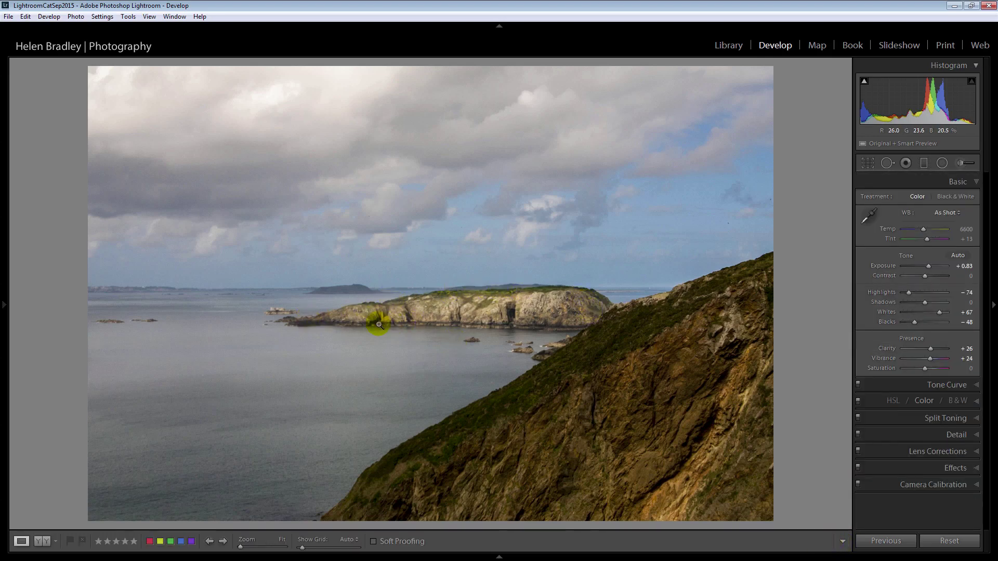
{"action": "left_click", "coordinate": [960, 163]}
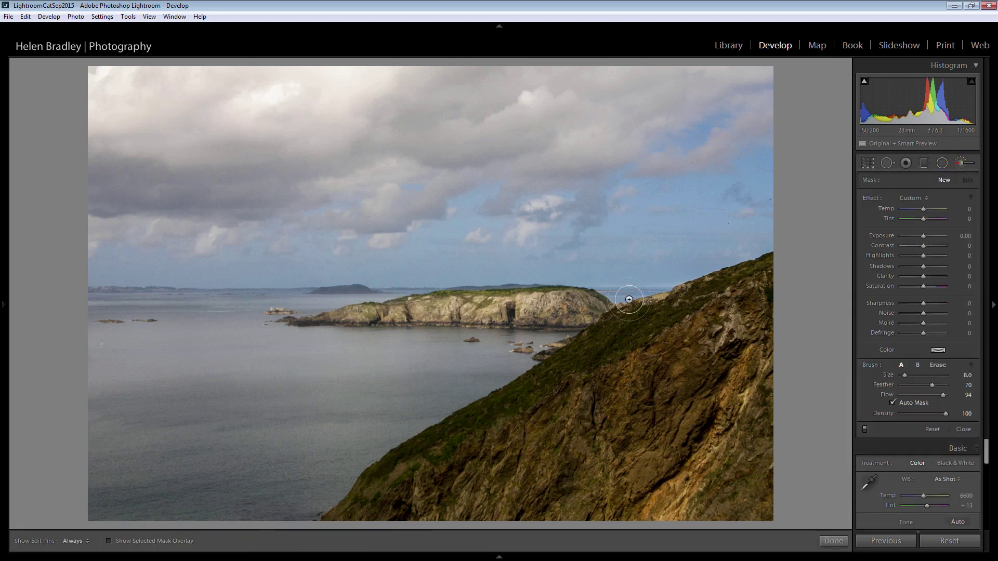
{"action": "mouse_move", "coordinate": [568, 306]}
{"action": "left_mouse_down"}
{"action": "mouse_move", "coordinate": [413, 311]}
{"action": "mouse_move", "coordinate": [458, 320]}
{"action": "mouse_move", "coordinate": [446, 308]}
{"action": "mouse_move", "coordinate": [333, 317]}
{"action": "mouse_move", "coordinate": [437, 302]}
{"action": "mouse_move", "coordinate": [412, 312]}
{"action": "left_mouse_up"}
{"action": "key", "text": "h"}
{"action": "key", "text": "h"}
{"action": "key", "text": "bracketleft"}
{"action": "key", "text": "bracketleft"}
{"action": "key", "text": "bracketleft"}
{"action": "key", "text": "bracketleft"}
{"action": "key", "text": "h"}
{"action": "key", "text": "h"}
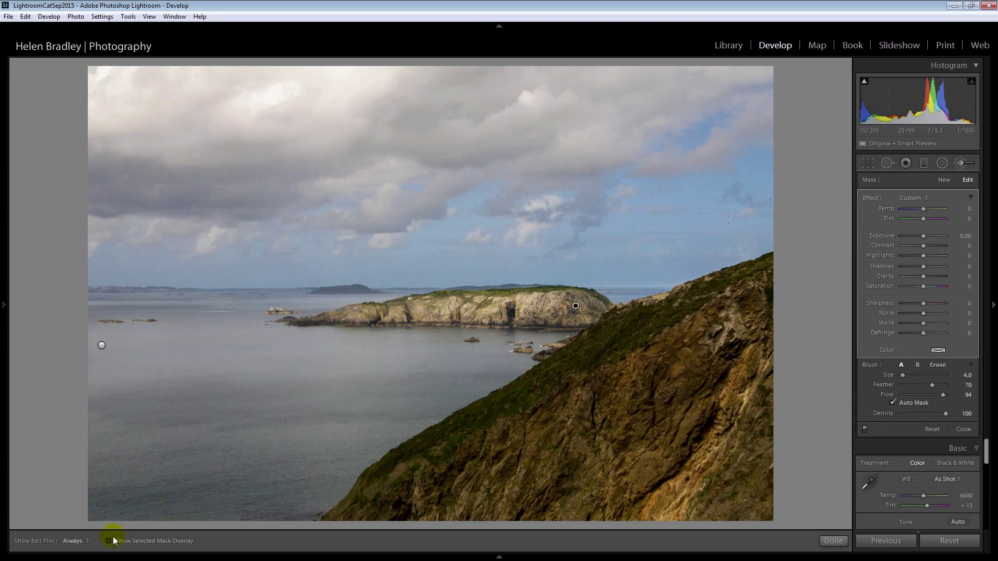
{"action": "left_click", "coordinate": [108, 543]}
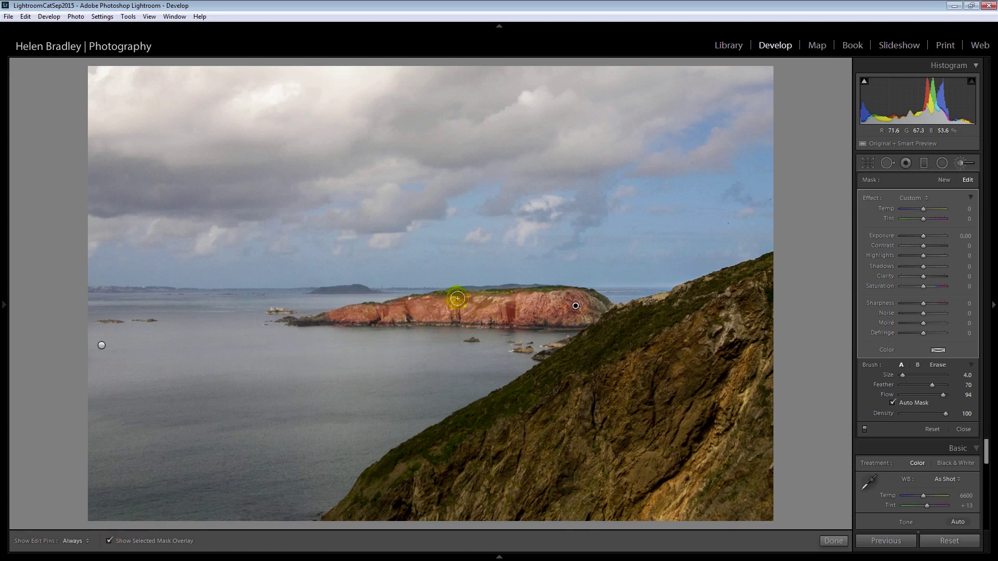
{"action": "key", "text": "h"}
{"action": "mouse_move", "coordinate": [457, 299]}
{"action": "left_mouse_down"}
{"action": "mouse_move", "coordinate": [594, 304]}
{"action": "mouse_move", "coordinate": [575, 316]}
{"action": "mouse_move", "coordinate": [584, 317]}
{"action": "mouse_move", "coordinate": [598, 306]}
{"action": "mouse_move", "coordinate": [493, 307]}
{"action": "left_mouse_up"}
{"action": "key", "text": "h"}
{"action": "key", "text": "h"}
{"action": "key", "text": "h"}
Erase mask spill along the island's lower shoreline using Flow 100, size 4.7 and Auto Mask off.
{"action": "key", "text": "alt"}
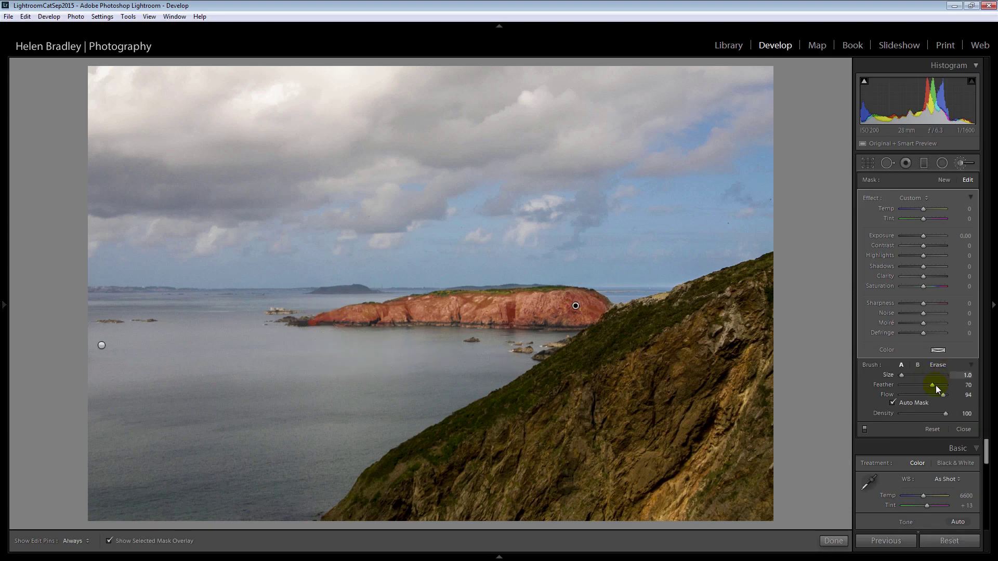
{"action": "mouse_move", "coordinate": [930, 395]}
{"action": "left_mouse_down"}
{"action": "mouse_move", "coordinate": [948, 394]}
{"action": "mouse_move", "coordinate": [912, 389]}
{"action": "mouse_move", "coordinate": [902, 375]}
{"action": "left_mouse_up"}
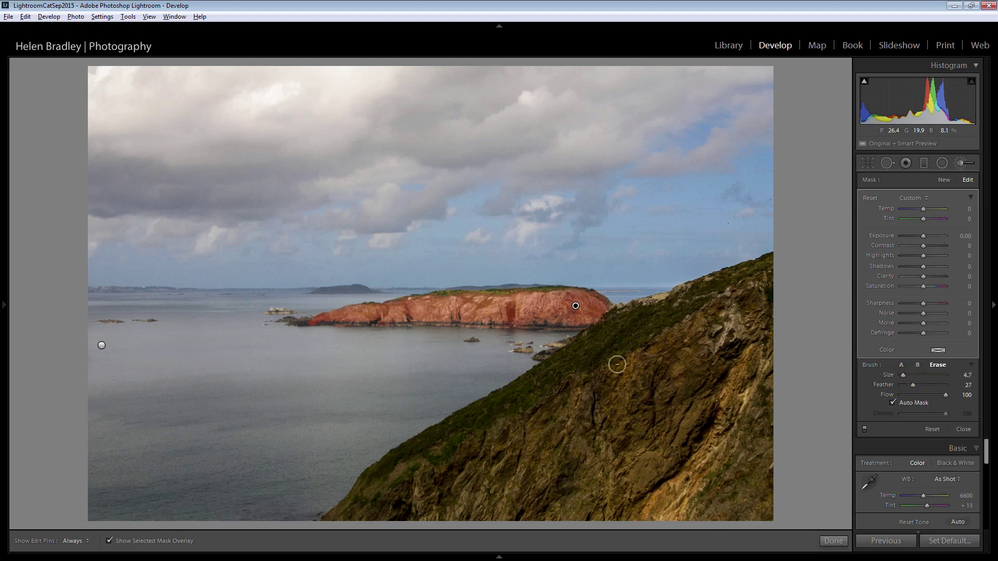
{"action": "mouse_move", "coordinate": [515, 360]}
{"action": "left_mouse_down"}
{"action": "mouse_move", "coordinate": [301, 333]}
{"action": "mouse_move", "coordinate": [352, 324]}
{"action": "left_mouse_up"}
{"action": "key", "text": "h"}
{"action": "key", "text": "h"}
{"action": "left_click", "coordinate": [887, 403]}
{"action": "key", "text": "h"}
{"action": "mouse_move", "coordinate": [332, 331]}
{"action": "left_mouse_down"}
{"action": "mouse_move", "coordinate": [578, 336]}
{"action": "mouse_move", "coordinate": [616, 323]}
{"action": "mouse_move", "coordinate": [626, 300]}
{"action": "left_mouse_up"}
{"action": "key", "text": "h"}
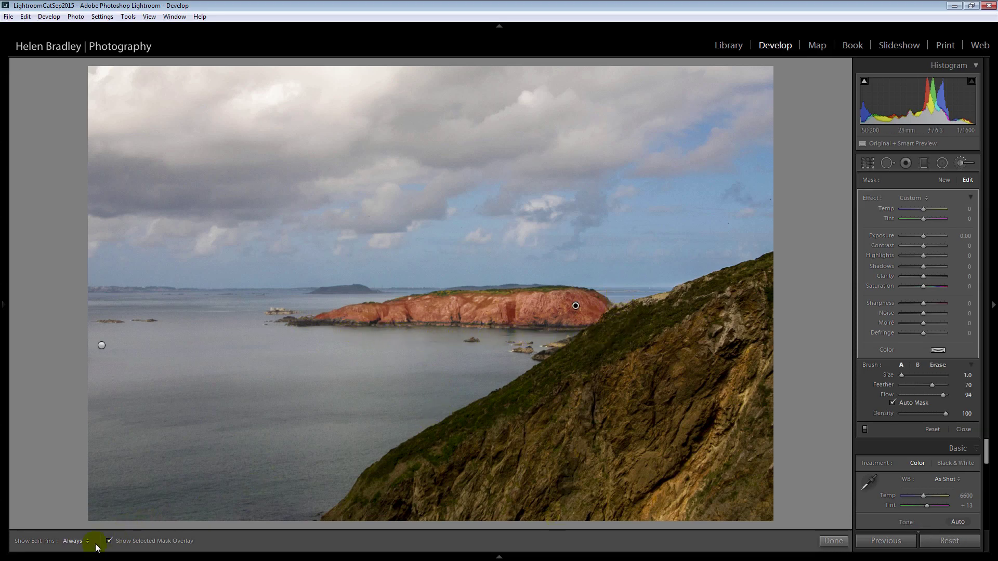
Hide the overlay, give the island mask Exposure 0.57 and Clarity 29, and finish the brush edit.
{"action": "left_click", "coordinate": [110, 542]}
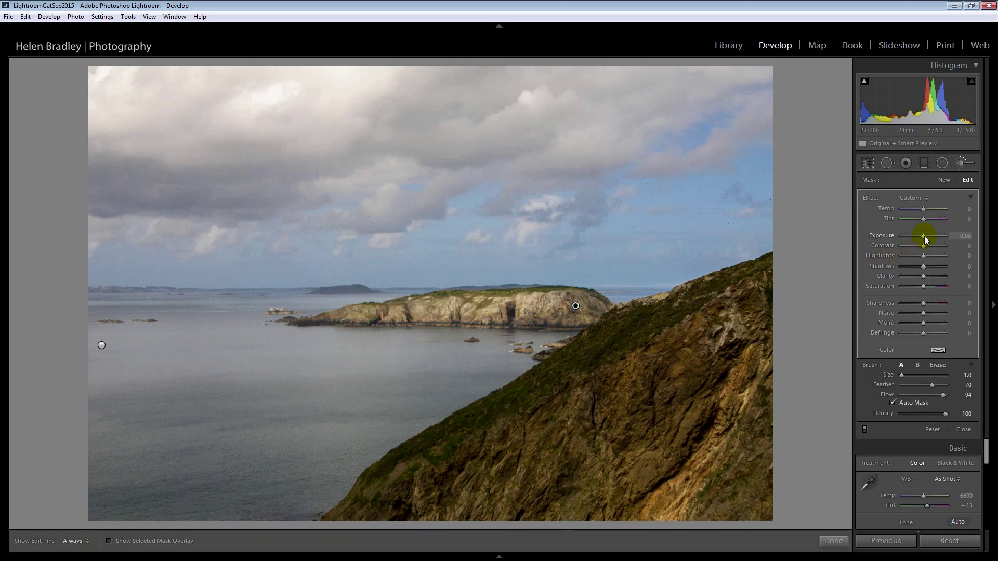
{"action": "left_click_drag", "start_coordinate": [924, 236], "coordinate": [927, 238]}
{"action": "left_click_drag", "start_coordinate": [923, 276], "coordinate": [928, 273]}
{"action": "left_click_drag", "start_coordinate": [927, 237], "coordinate": [928, 239]}
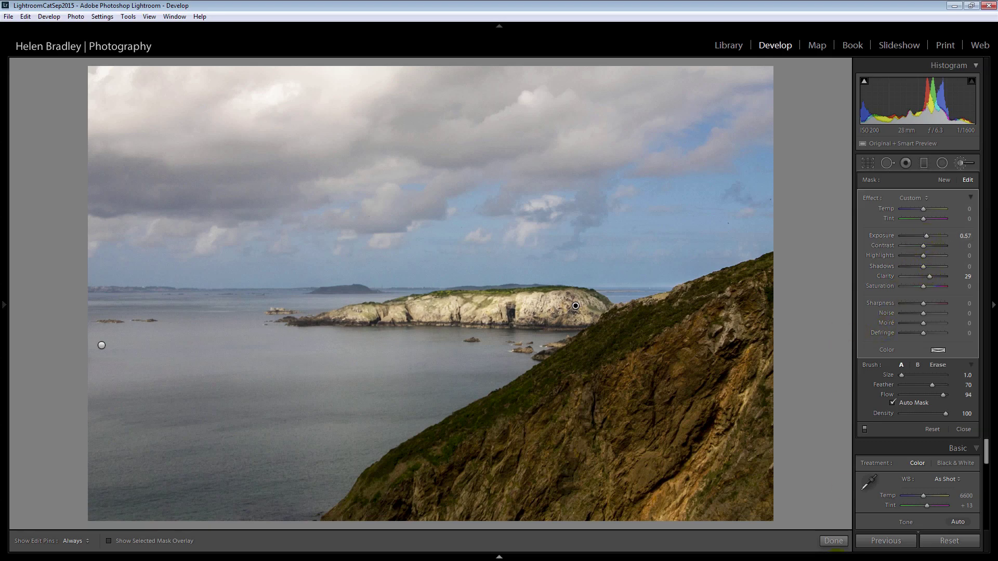
{"action": "left_click", "coordinate": [833, 541]}
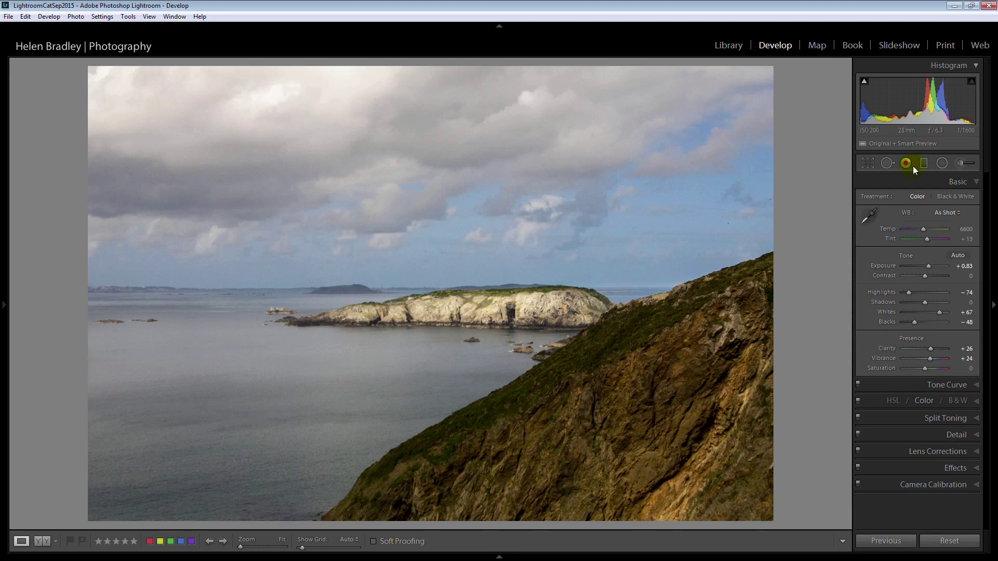
Pull the crop's bottom and right edges in around the island, keeping the -3.18 angle, and apply it.
{"action": "left_click", "coordinate": [868, 162]}
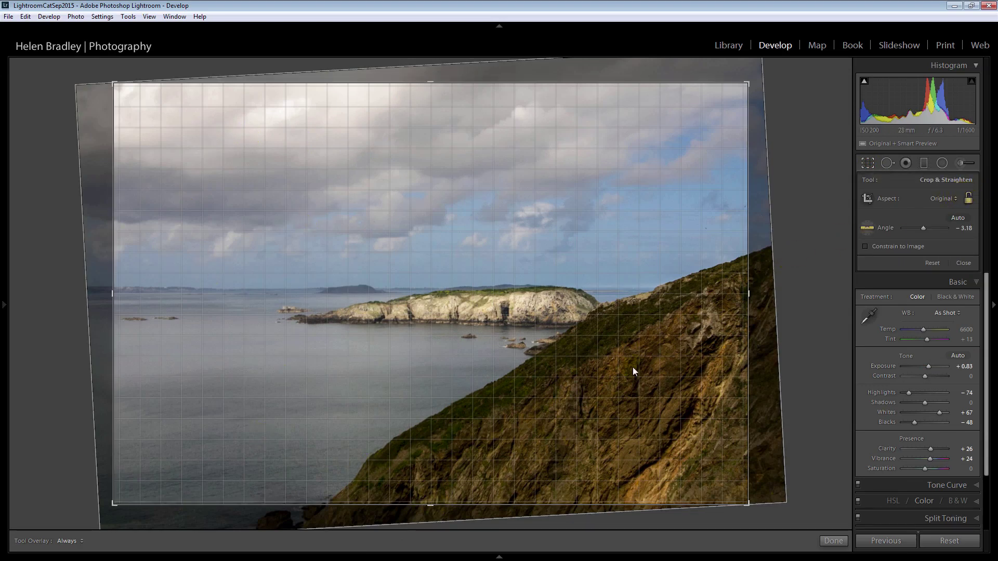
{"action": "left_click_drag", "start_coordinate": [430, 504], "coordinate": [430, 473]}
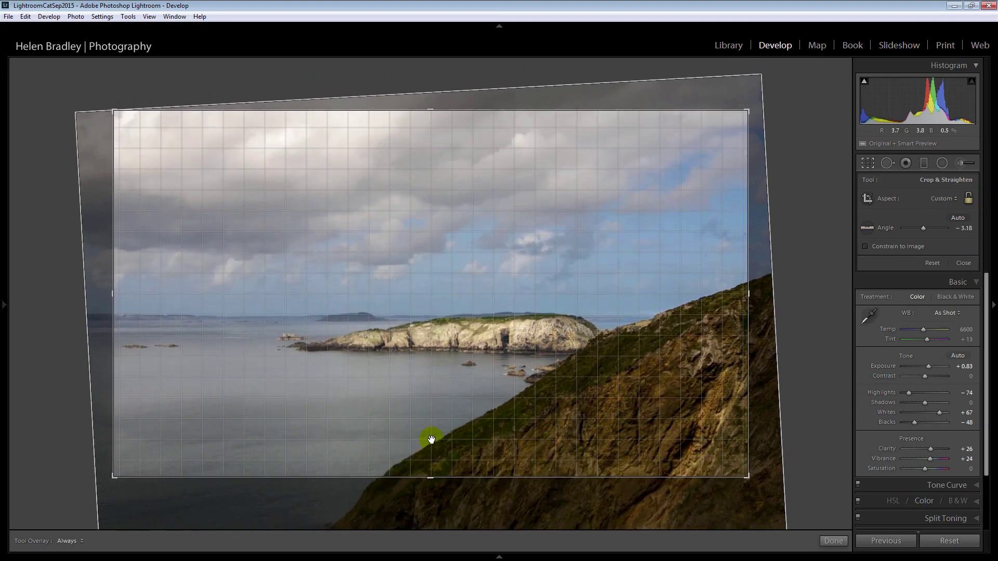
{"action": "left_click_drag", "start_coordinate": [748, 293], "coordinate": [695, 296]}
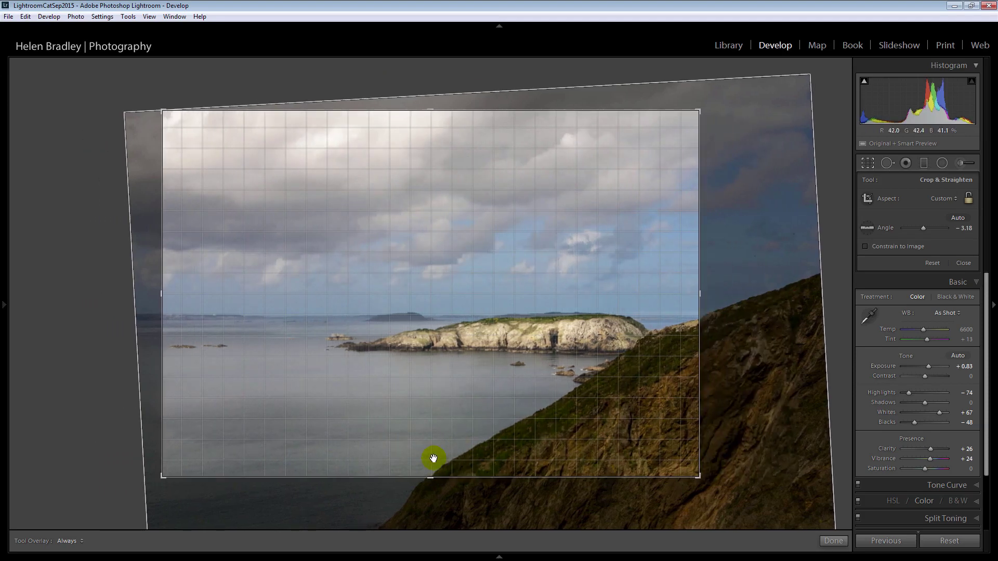
{"action": "left_click_drag", "start_coordinate": [430, 474], "coordinate": [434, 463]}
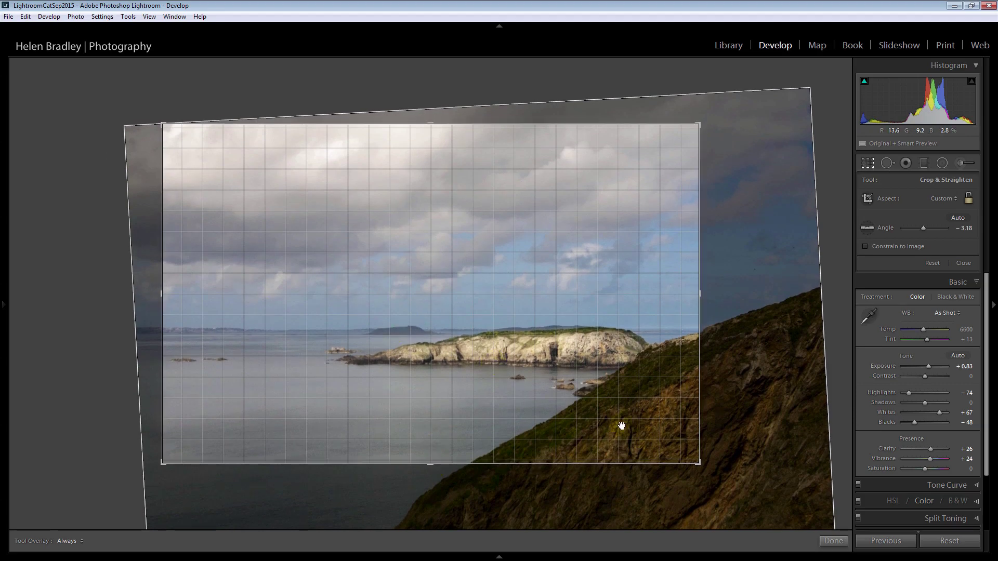
{"action": "left_click", "coordinate": [838, 541]}
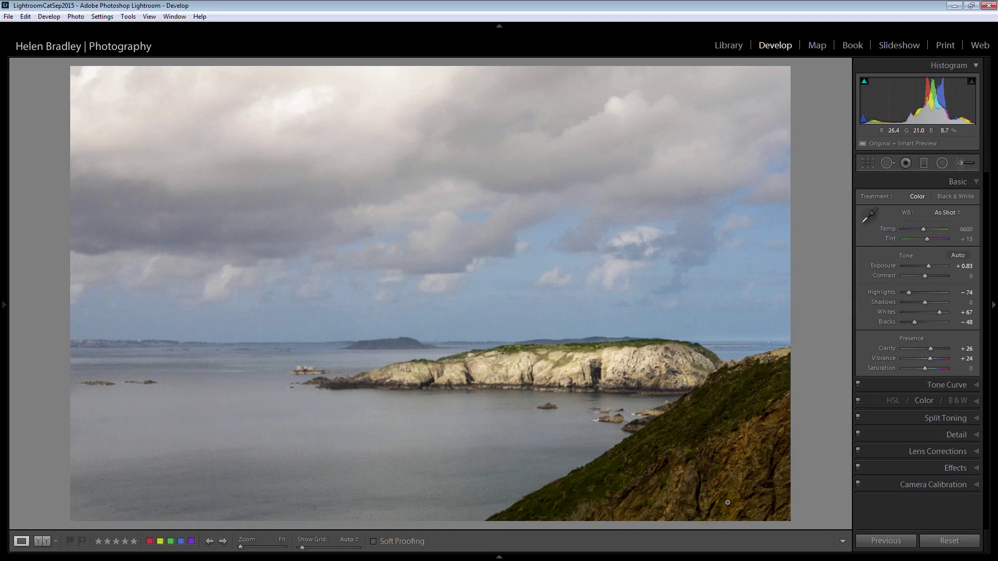
{"action": "key", "text": "backslash"}
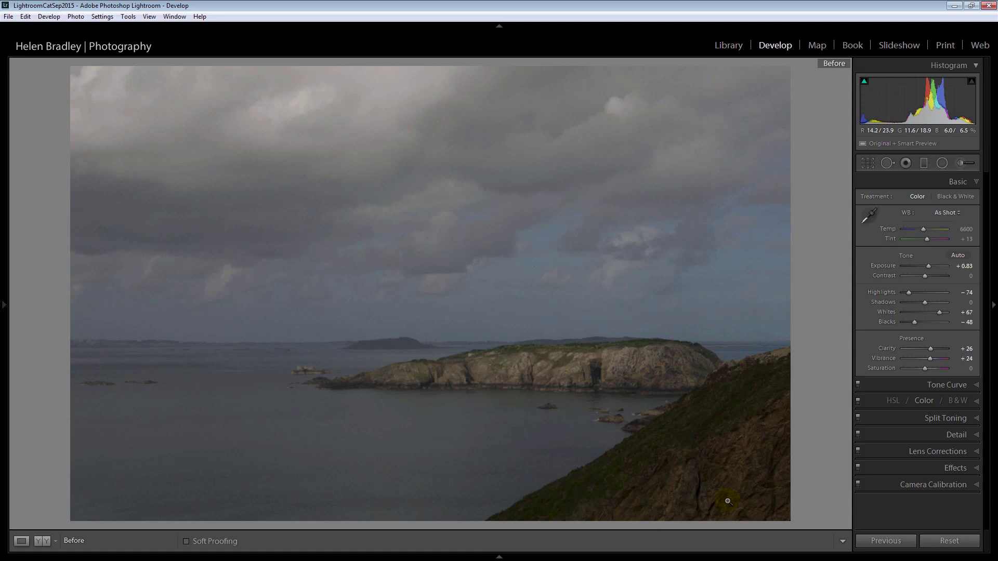
{"action": "key", "text": "backslash"}
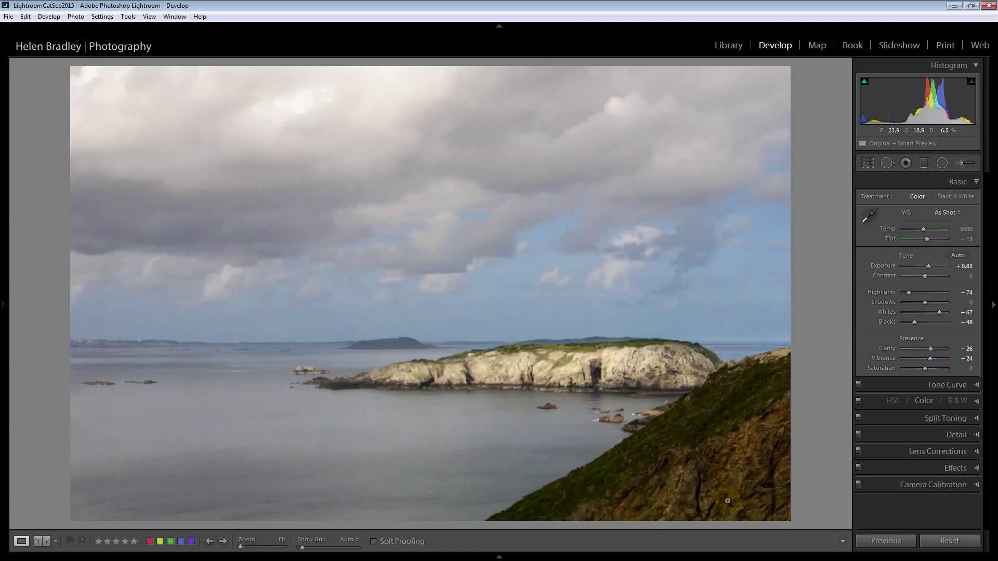